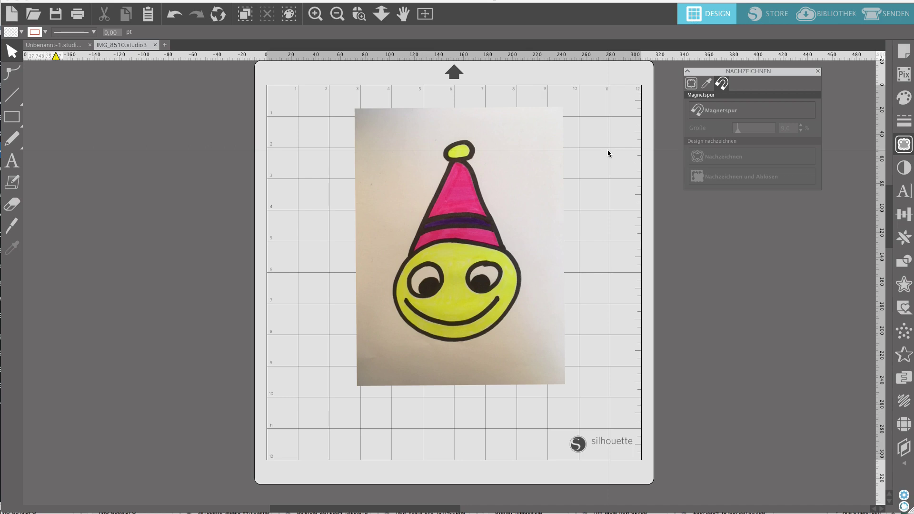
Activate the Magnetspur tracing tool and set its size to 42 %.
{"action": "left_click", "coordinate": [713, 110]}
{"action": "left_click", "coordinate": [725, 85]}
{"action": "left_click", "coordinate": [722, 110]}
{"action": "left_click", "coordinate": [724, 111]}
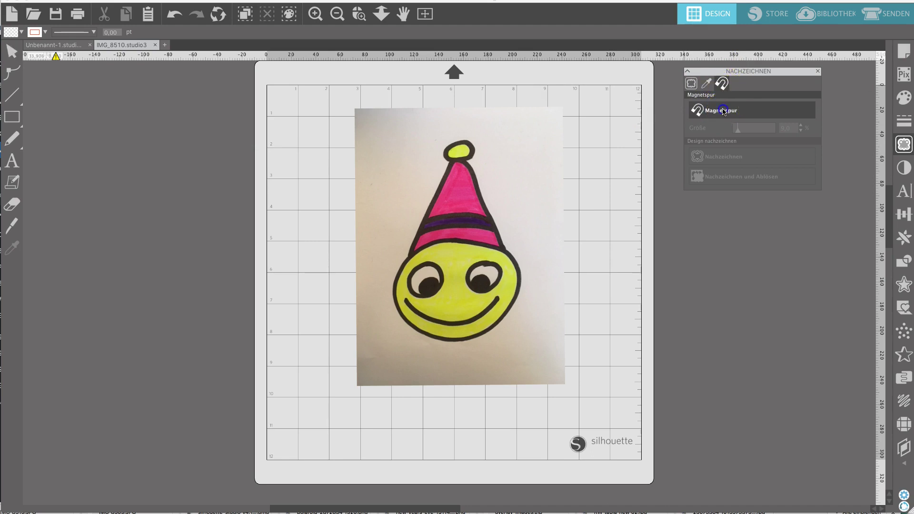
{"action": "left_click", "coordinate": [636, 140]}
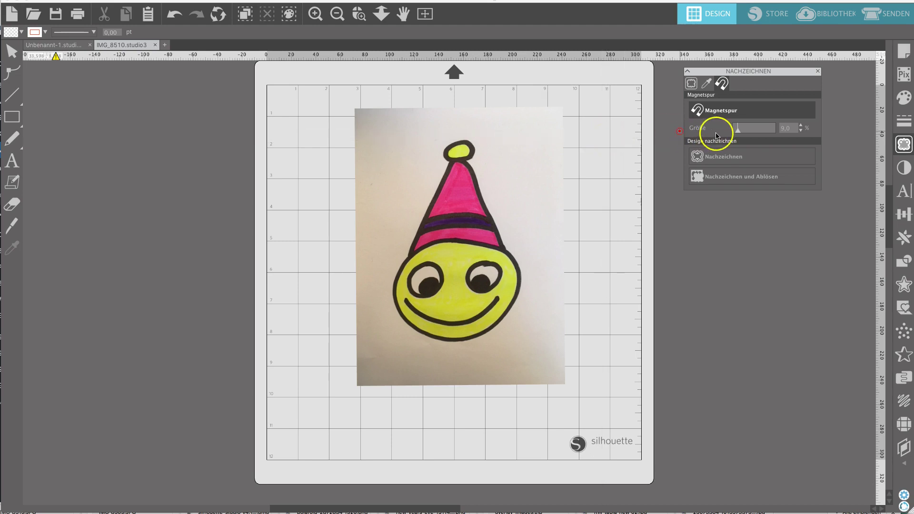
{"action": "left_click_drag", "start_coordinate": [738, 130], "coordinate": [755, 129]}
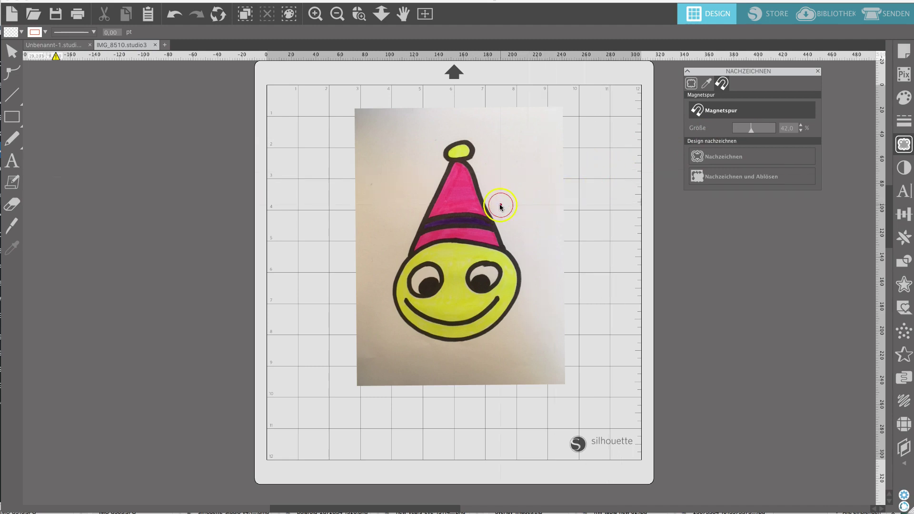
Trace the figure's outer contour with the magnet from the hat's right edge around the face and up to the bobble.
{"action": "mouse_move", "coordinate": [485, 195]}
{"action": "left_mouse_down"}
{"action": "mouse_move", "coordinate": [523, 282]}
{"action": "mouse_move", "coordinate": [515, 309]}
{"action": "mouse_move", "coordinate": [452, 351]}
{"action": "left_mouse_up"}
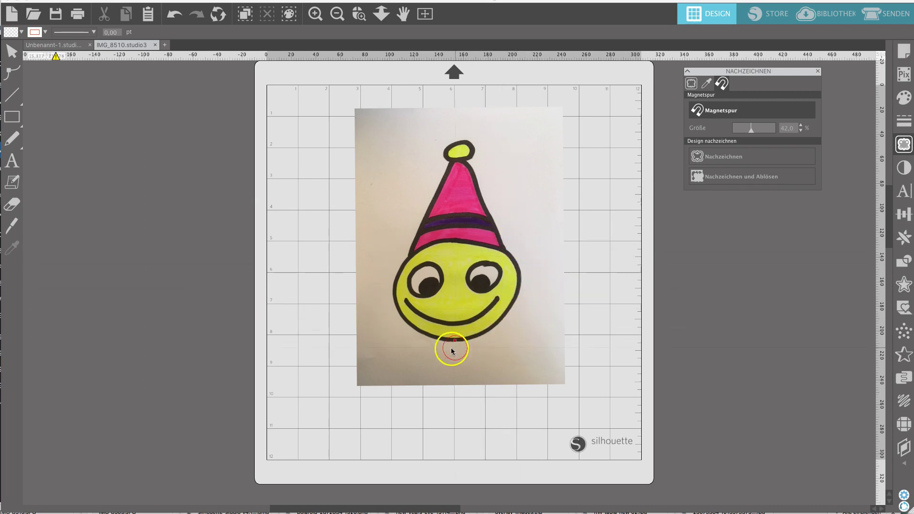
{"action": "mouse_move", "coordinate": [387, 288]}
{"action": "left_mouse_down"}
{"action": "mouse_move", "coordinate": [445, 177]}
{"action": "mouse_move", "coordinate": [447, 165]}
{"action": "mouse_move", "coordinate": [431, 162]}
{"action": "mouse_move", "coordinate": [469, 146]}
{"action": "mouse_move", "coordinate": [490, 193]}
{"action": "left_mouse_up"}
{"action": "mouse_move", "coordinate": [490, 193]}
{"action": "left_mouse_down"}
{"action": "mouse_move", "coordinate": [521, 204]}
{"action": "mouse_move", "coordinate": [495, 212]}
{"action": "mouse_move", "coordinate": [513, 251]}
{"action": "mouse_move", "coordinate": [505, 210]}
{"action": "left_mouse_up"}
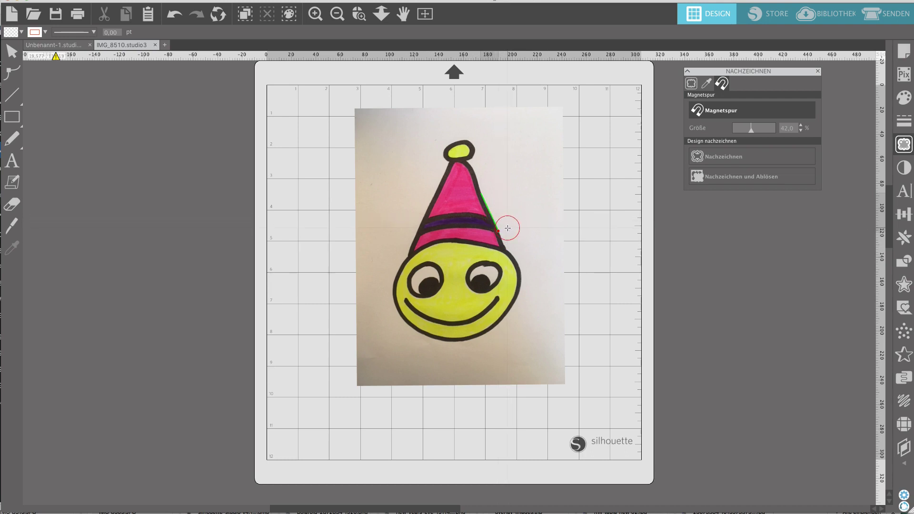
{"action": "mouse_move", "coordinate": [508, 228]}
{"action": "left_mouse_down"}
{"action": "mouse_move", "coordinate": [529, 254]}
{"action": "mouse_move", "coordinate": [528, 272]}
{"action": "left_mouse_up"}
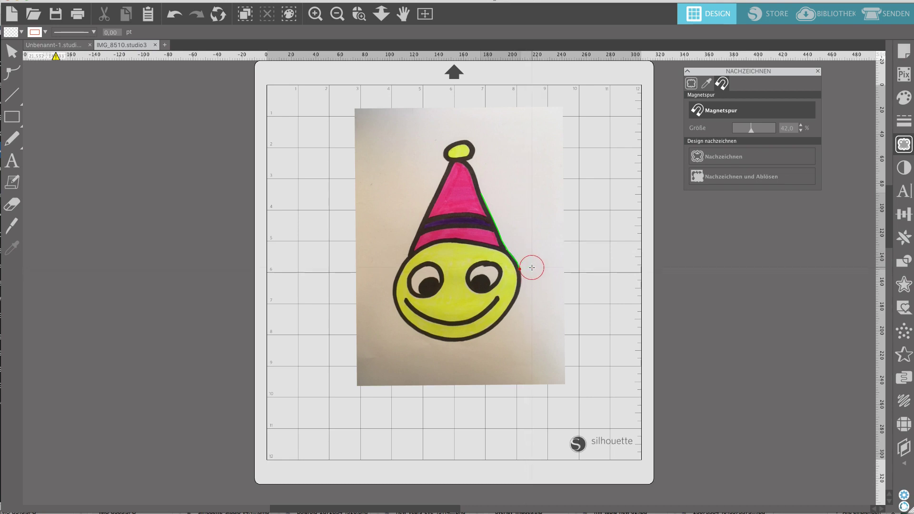
{"action": "mouse_move", "coordinate": [526, 272]}
{"action": "left_mouse_down"}
{"action": "mouse_move", "coordinate": [507, 331]}
{"action": "mouse_move", "coordinate": [473, 350]}
{"action": "mouse_move", "coordinate": [447, 355]}
{"action": "mouse_move", "coordinate": [395, 327]}
{"action": "mouse_move", "coordinate": [389, 286]}
{"action": "mouse_move", "coordinate": [386, 293]}
{"action": "mouse_move", "coordinate": [403, 257]}
{"action": "mouse_move", "coordinate": [393, 267]}
{"action": "mouse_move", "coordinate": [445, 175]}
{"action": "left_mouse_up"}
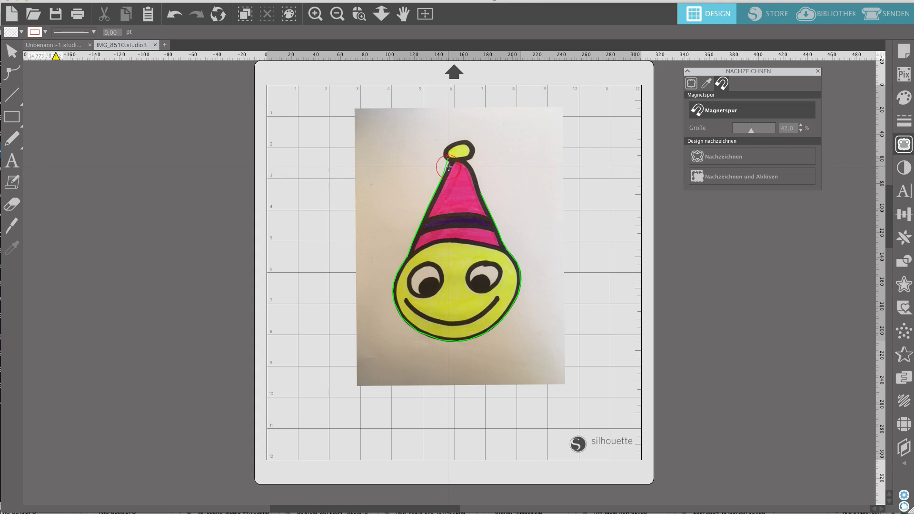
Continue the magnetic trace around the hat's bobble and close the outline at its starting point on the hat's right edge.
{"action": "left_click_drag", "start_coordinate": [446, 170], "coordinate": [450, 165]}
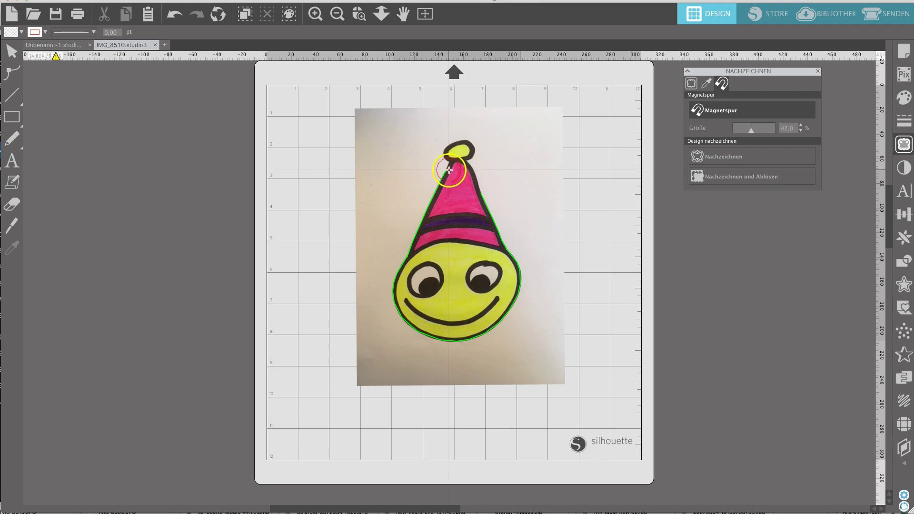
{"action": "left_click_drag", "start_coordinate": [447, 170], "coordinate": [447, 165]}
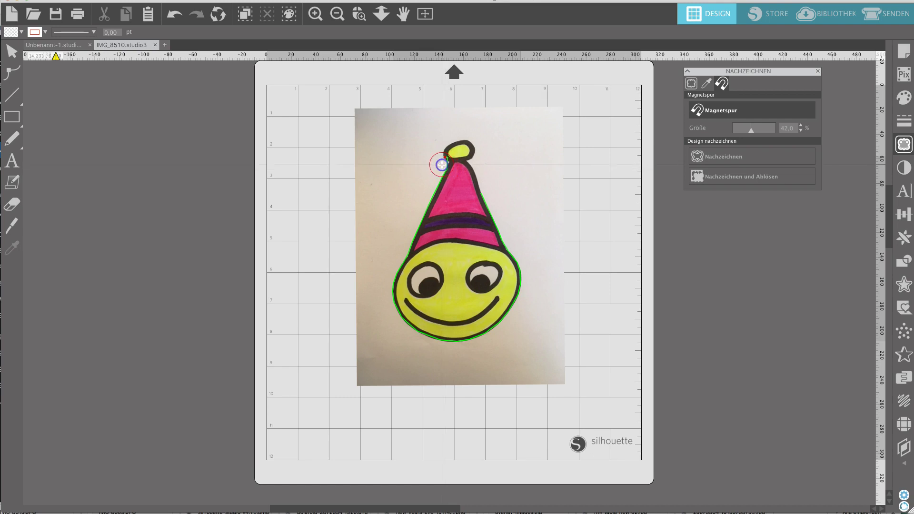
{"action": "mouse_move", "coordinate": [439, 148]}
{"action": "left_mouse_down"}
{"action": "mouse_move", "coordinate": [473, 139]}
{"action": "mouse_move", "coordinate": [473, 167]}
{"action": "left_mouse_up"}
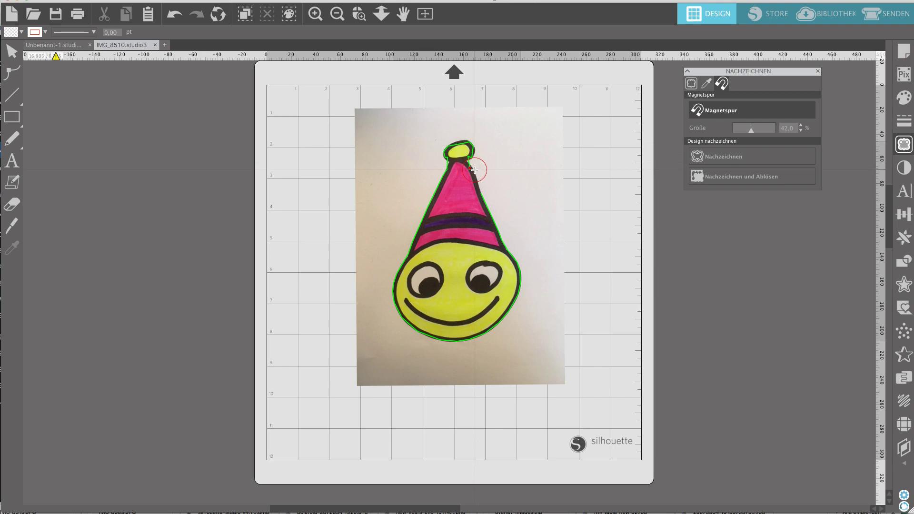
{"action": "left_click", "coordinate": [489, 193]}
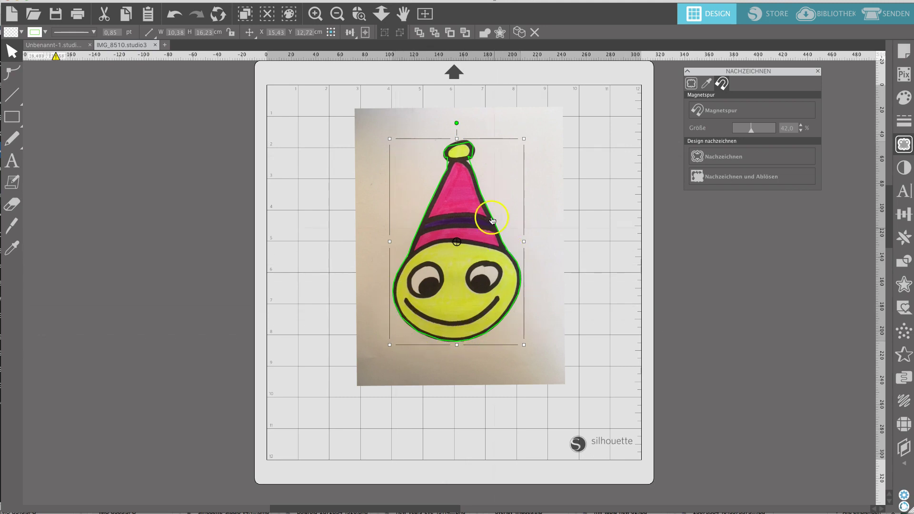
Open the traced outline for point editing and move the Punkt-Bearbeitung panel clear of the Nachzeichnen panel.
{"action": "left_click", "coordinate": [472, 160]}
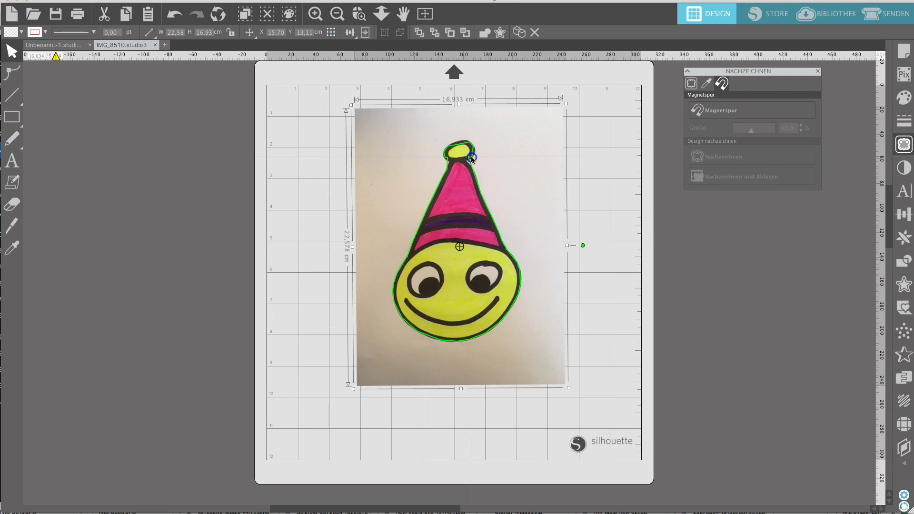
{"action": "double_click", "coordinate": [471, 159]}
{"action": "left_click", "coordinate": [471, 160]}
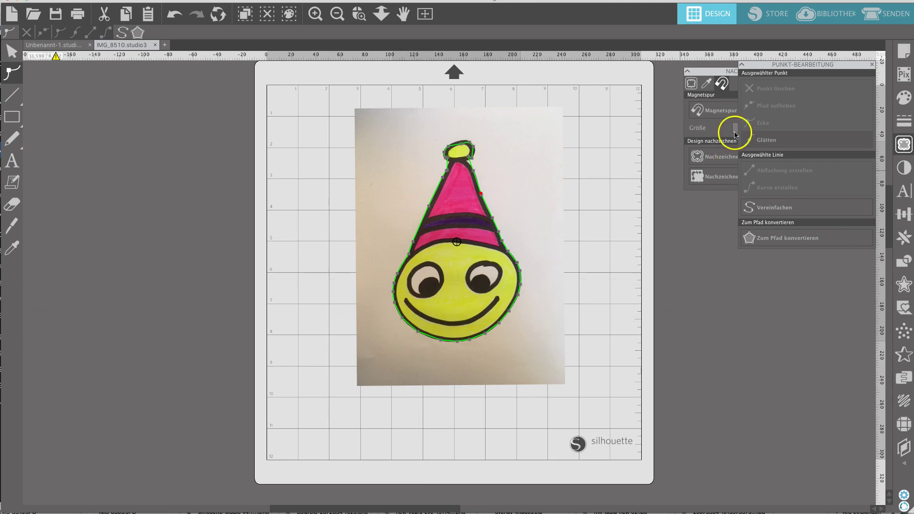
{"action": "left_click_drag", "start_coordinate": [813, 65], "coordinate": [686, 184]}
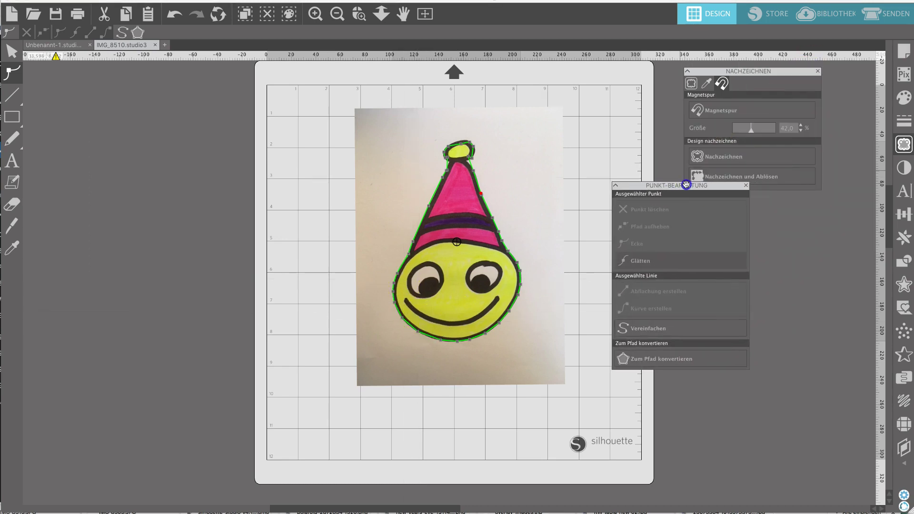
Reposition the outline points around the bobble and along the upper hat edges to follow the drawing's black contour.
{"action": "left_click", "coordinate": [460, 144]}
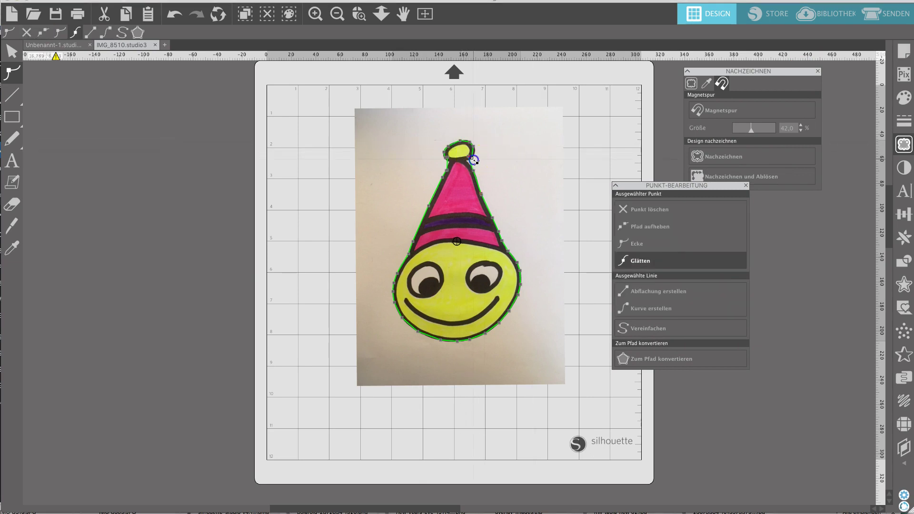
{"action": "left_click_drag", "start_coordinate": [475, 158], "coordinate": [477, 156]}
{"action": "left_click_drag", "start_coordinate": [472, 160], "coordinate": [475, 169]}
{"action": "left_click_drag", "start_coordinate": [469, 163], "coordinate": [477, 174]}
{"action": "left_click", "coordinate": [483, 197]}
{"action": "left_click_drag", "start_coordinate": [486, 200], "coordinate": [479, 188]}
{"action": "left_click", "coordinate": [447, 164]}
{"action": "left_click_drag", "start_coordinate": [454, 164], "coordinate": [451, 160]}
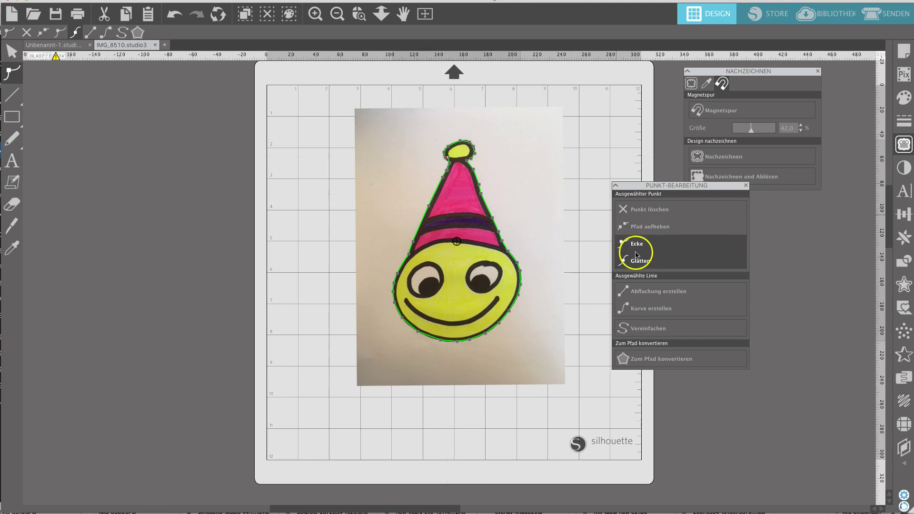
Delete the selected outline point and fit the points on the bobble's left and upper-left side to the black contour.
{"action": "left_click", "coordinate": [649, 211]}
{"action": "left_click", "coordinate": [358, 15]}
{"action": "left_click", "coordinate": [452, 149]}
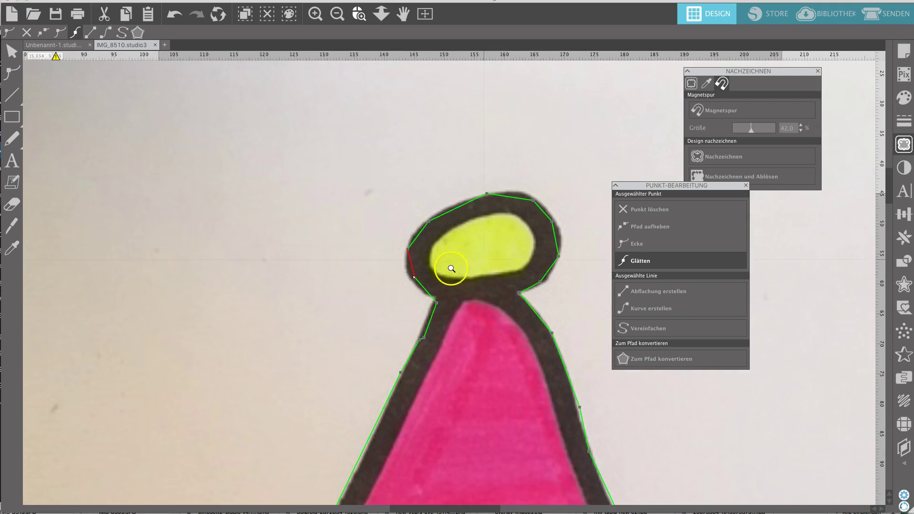
{"action": "left_click", "coordinate": [415, 281]}
{"action": "left_click", "coordinate": [415, 282]}
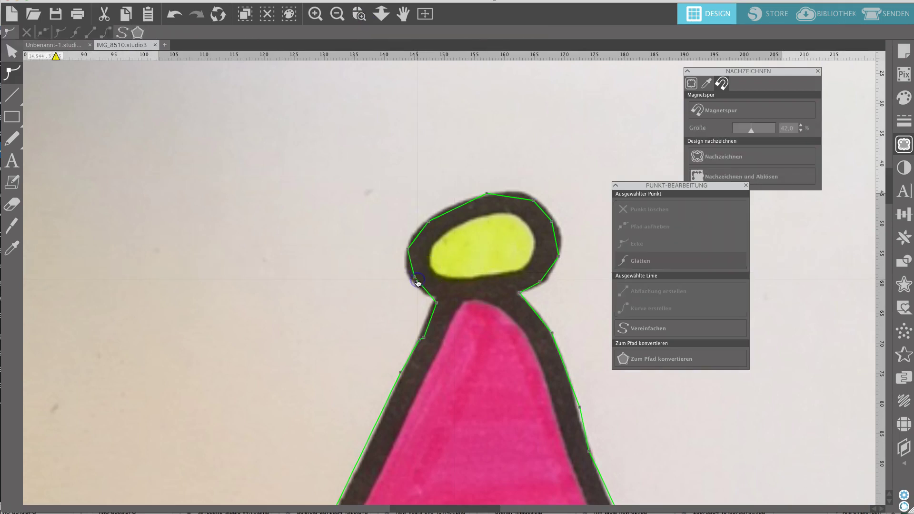
{"action": "left_click", "coordinate": [407, 279]}
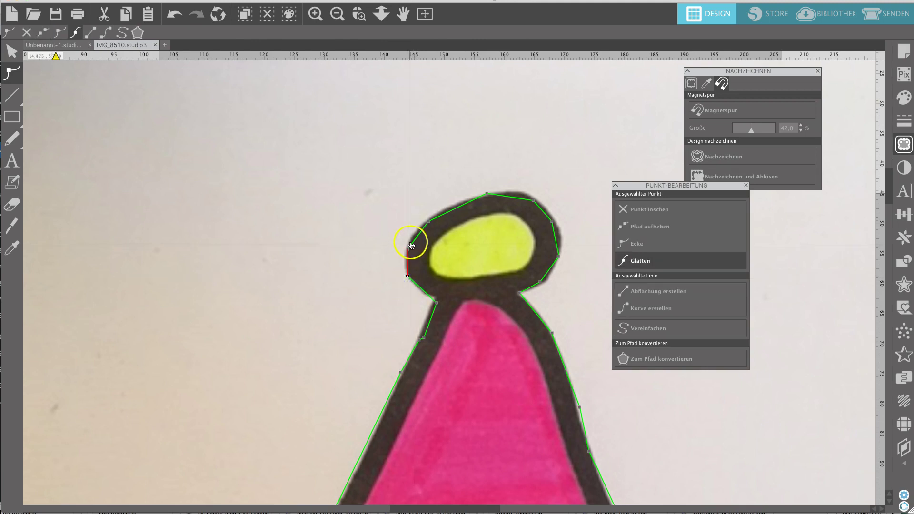
{"action": "left_click", "coordinate": [406, 250]}
{"action": "left_click", "coordinate": [428, 220]}
{"action": "left_click", "coordinate": [476, 204]}
Undo the accidental image shift, then add an outline point above the bobble and move it to the contour's top edge.
{"action": "mouse_move", "coordinate": [486, 195]}
{"action": "left_mouse_down"}
{"action": "mouse_move", "coordinate": [460, 201]}
{"action": "mouse_move", "coordinate": [499, 202]}
{"action": "mouse_move", "coordinate": [498, 194]}
{"action": "left_mouse_up"}
{"action": "left_click", "coordinate": [498, 194]}
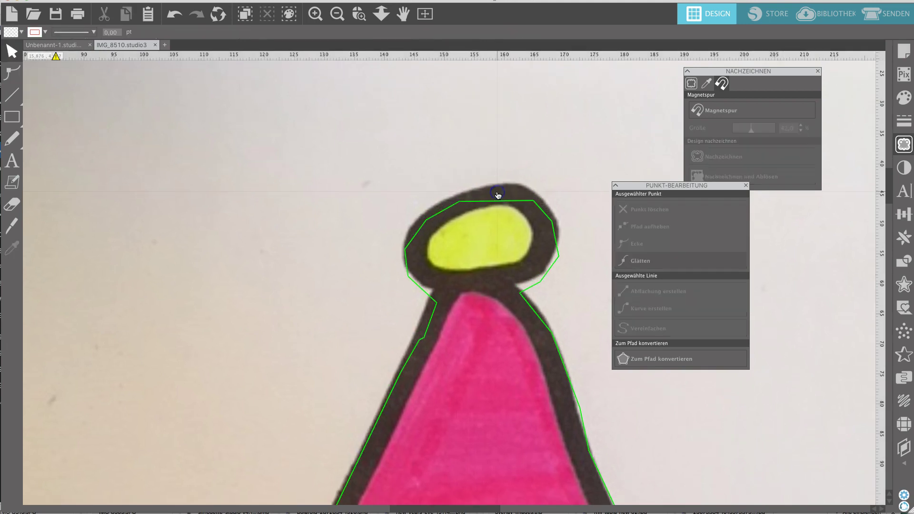
{"action": "key", "text": "super+z"}
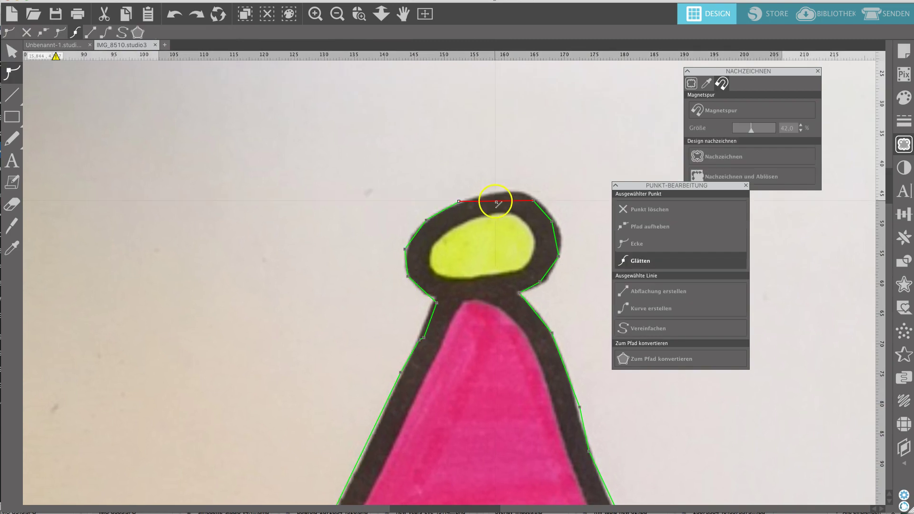
{"action": "double_click", "coordinate": [496, 201]}
{"action": "double_click", "coordinate": [498, 204]}
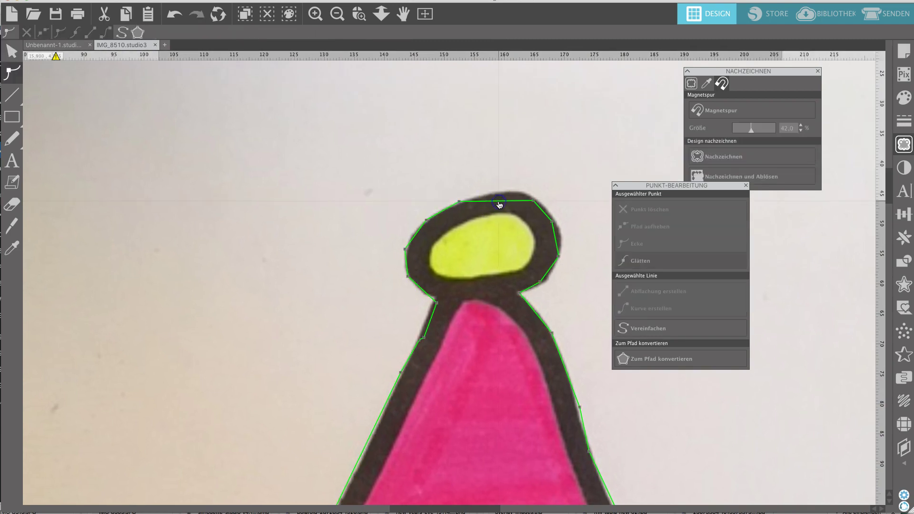
{"action": "left_click_drag", "start_coordinate": [498, 204], "coordinate": [499, 192]}
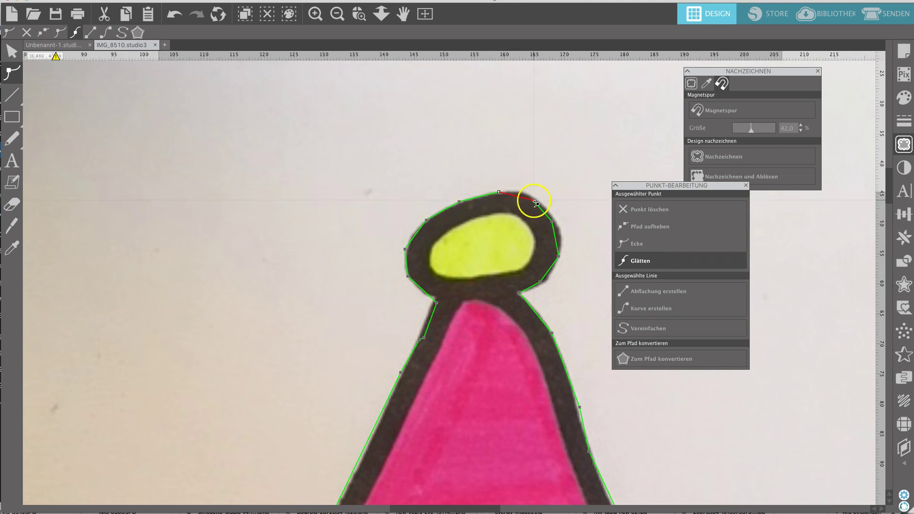
Convert the segments at the bobble's upper right to curves and move the point between them onto the black contour.
{"action": "left_click", "coordinate": [635, 307]}
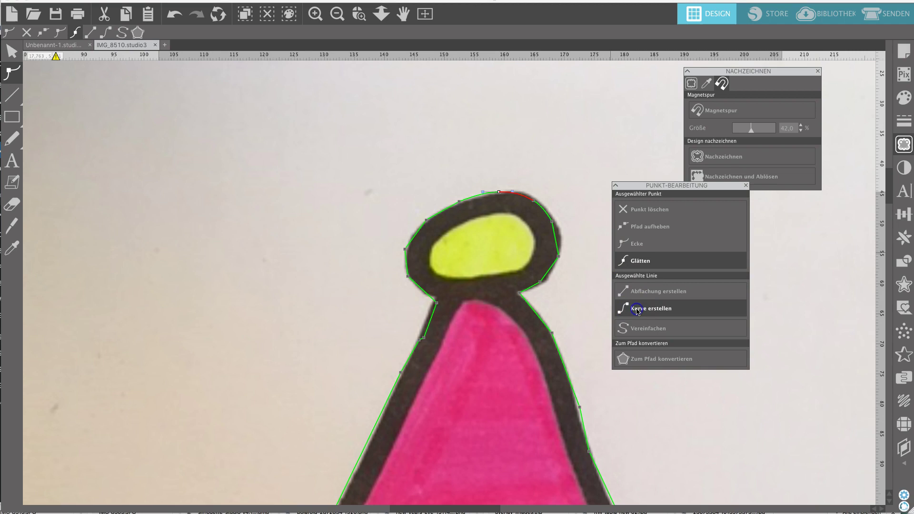
{"action": "left_click", "coordinate": [539, 207]}
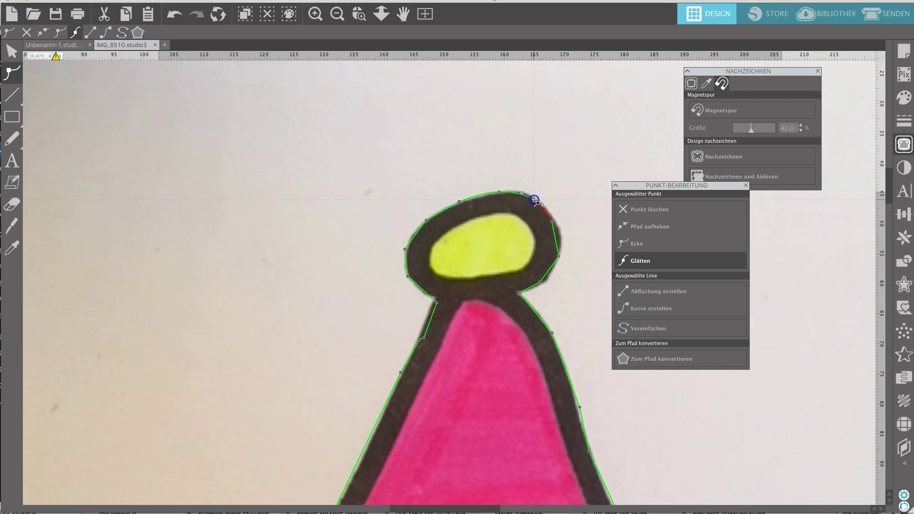
{"action": "left_click", "coordinate": [534, 198]}
{"action": "left_click", "coordinate": [645, 308]}
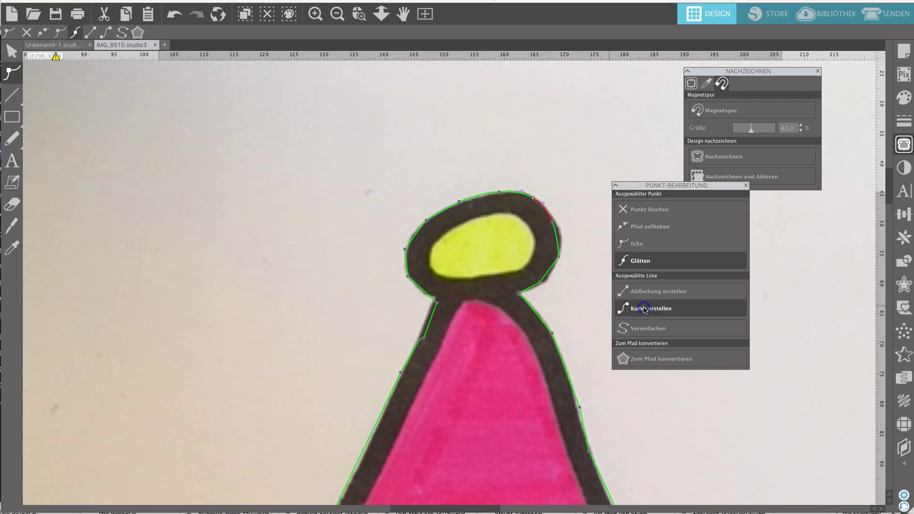
Fit the outline down the bobble's right side to the black contour, curving the lower-right segment toward the hat.
{"action": "left_click", "coordinate": [555, 222]}
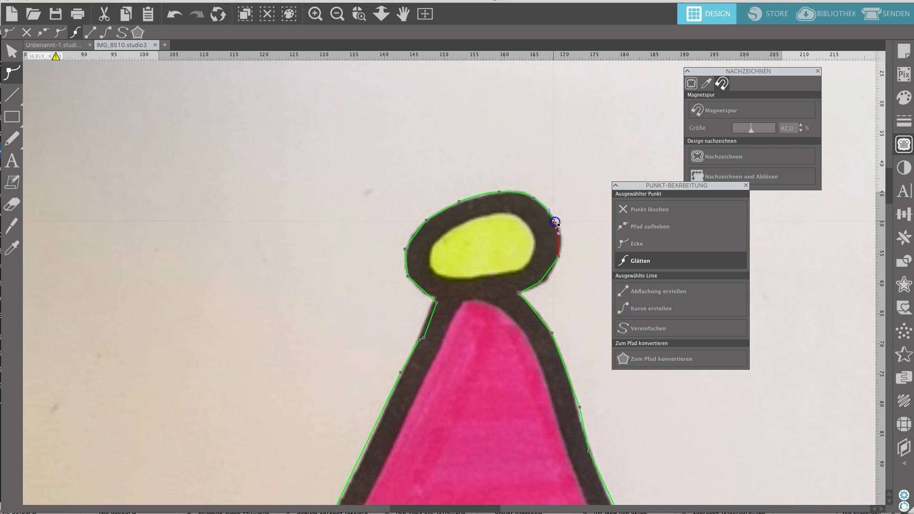
{"action": "left_click", "coordinate": [558, 258]}
{"action": "left_click", "coordinate": [627, 301]}
{"action": "left_click", "coordinate": [535, 290]}
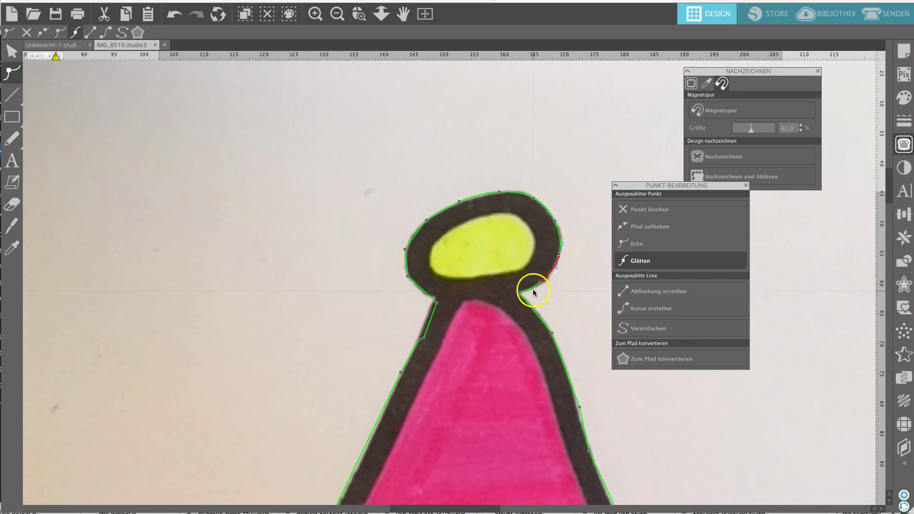
{"action": "left_click", "coordinate": [523, 293]}
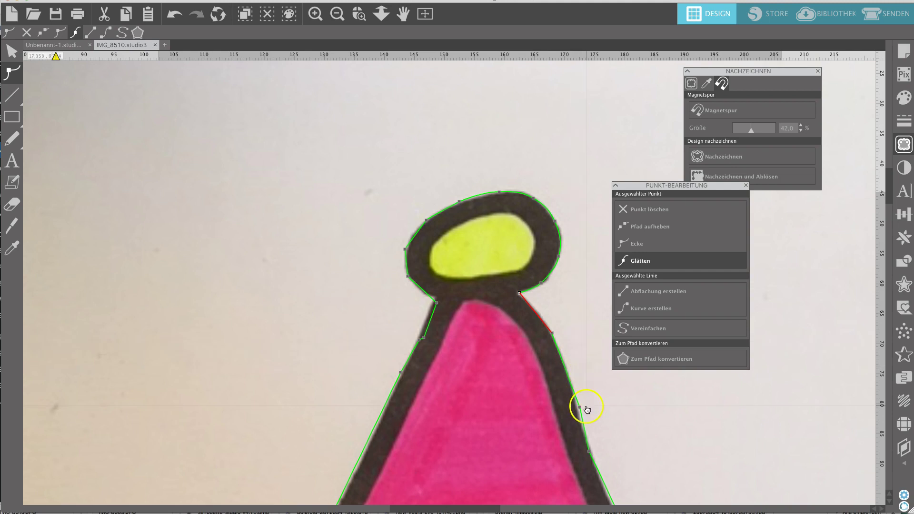
Finish editing the outline's points and close the Punkt-Bearbeitung panel.
{"action": "left_click", "coordinate": [424, 14]}
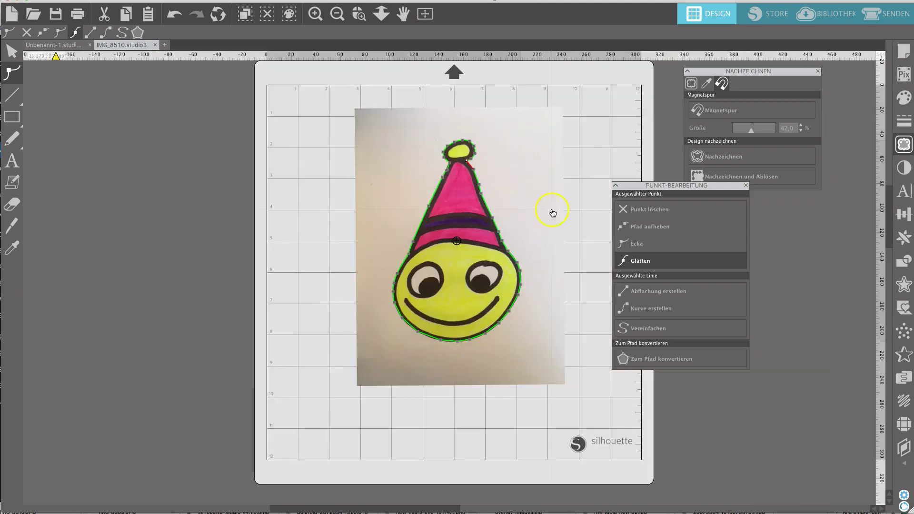
{"action": "left_click", "coordinate": [591, 232]}
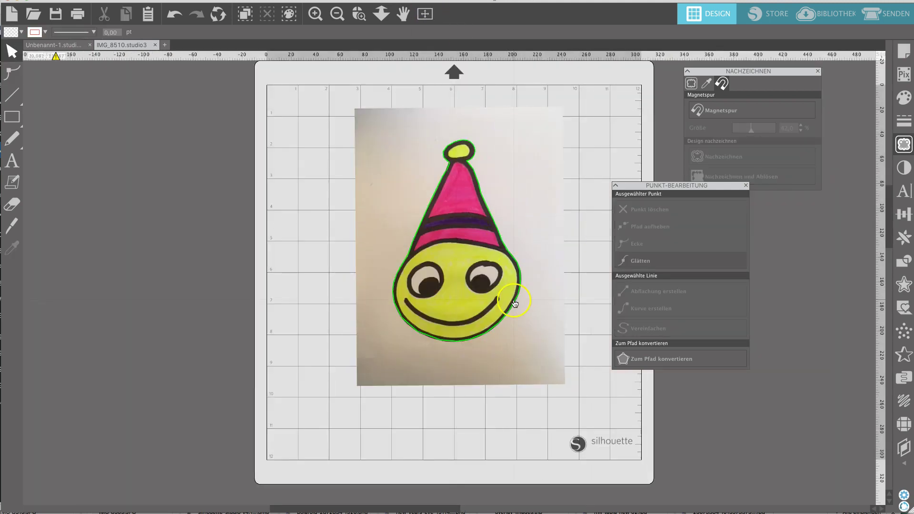
{"action": "left_click", "coordinate": [747, 185]}
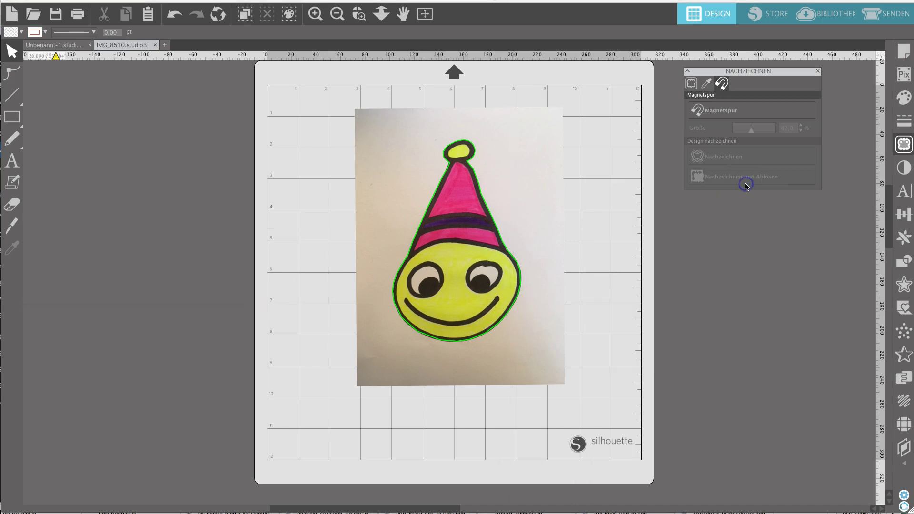
Select the magnetic outline around the figure and convert it to a cut line with Nachzeichnen.
{"action": "left_click", "coordinate": [521, 279]}
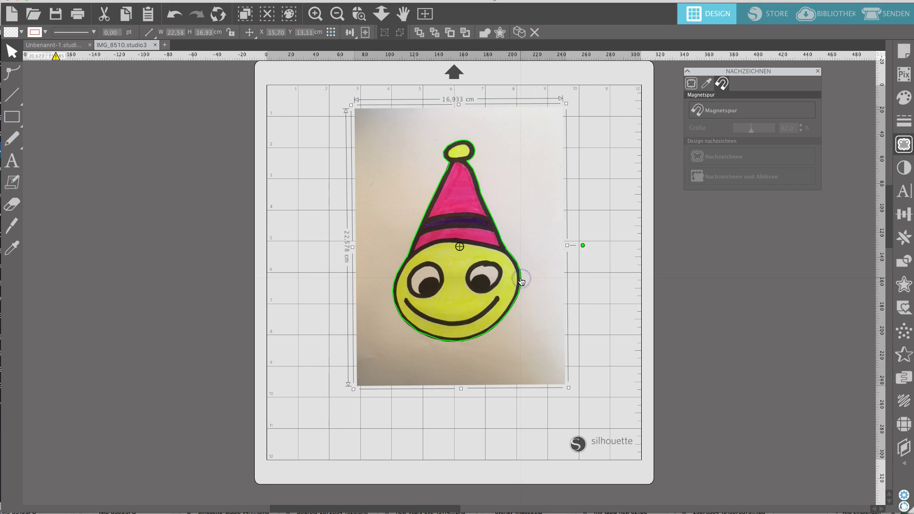
{"action": "left_click", "coordinate": [521, 282]}
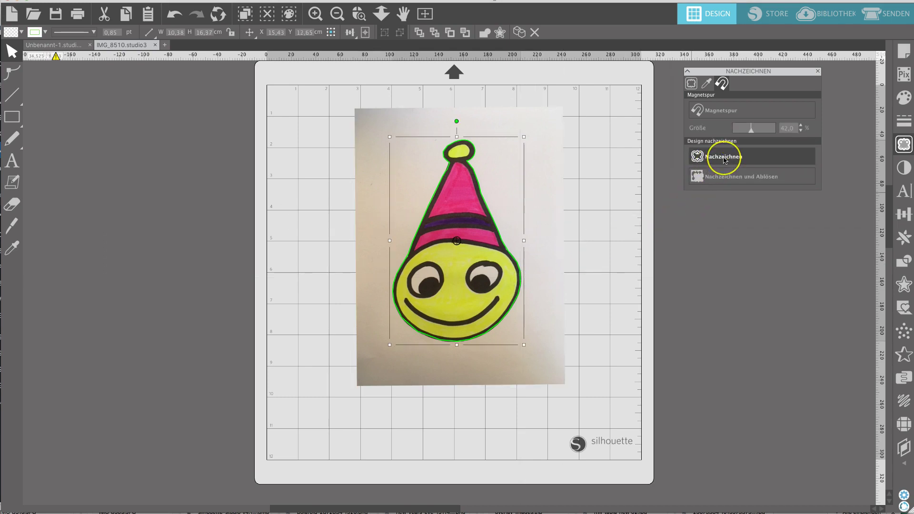
{"action": "left_click", "coordinate": [724, 159]}
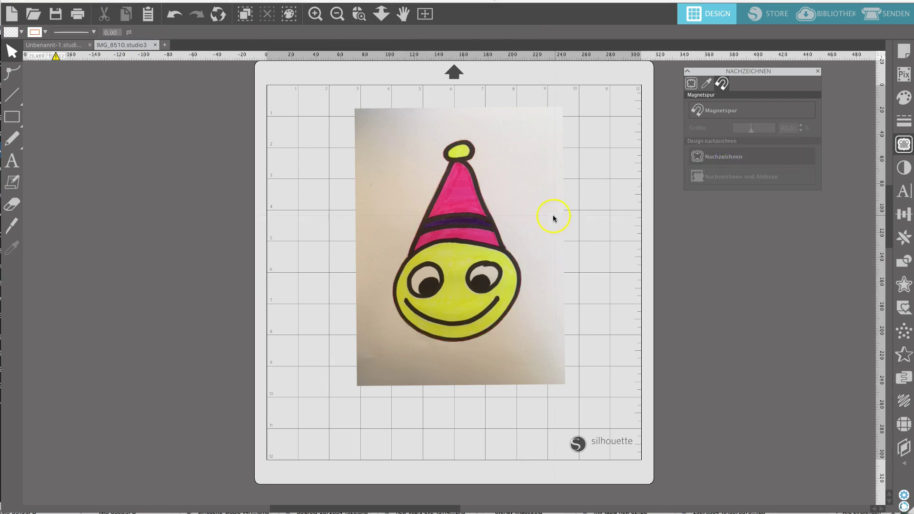
Move the photo aside to check the cut line, and undo back to the magnetic outline.
{"action": "mouse_move", "coordinate": [541, 218]}
{"action": "left_mouse_down"}
{"action": "mouse_move", "coordinate": [467, 231]}
{"action": "mouse_move", "coordinate": [343, 231]}
{"action": "left_mouse_up"}
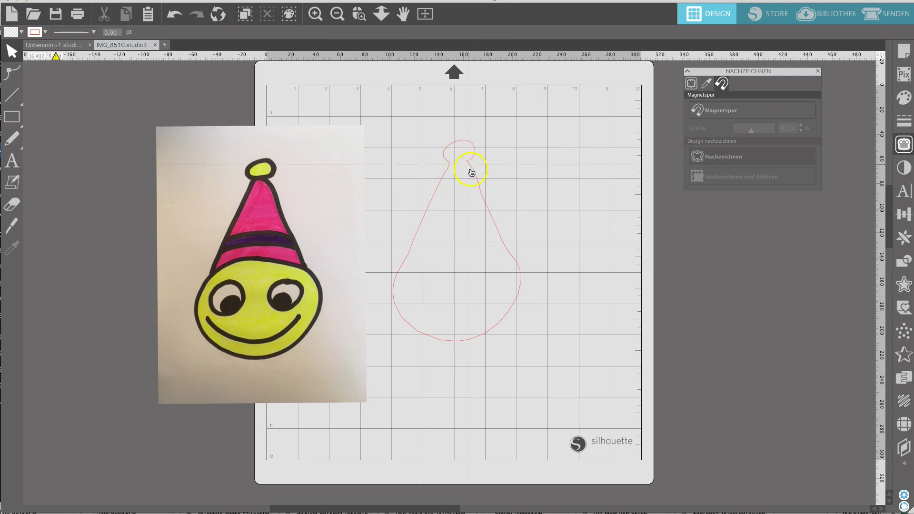
{"action": "key", "text": "super+z"}
Detach the figure from the photo along the magnetic outline with Nachzeichnen und Ablösen, and move the remaining background aside.
{"action": "left_click", "coordinate": [398, 275]}
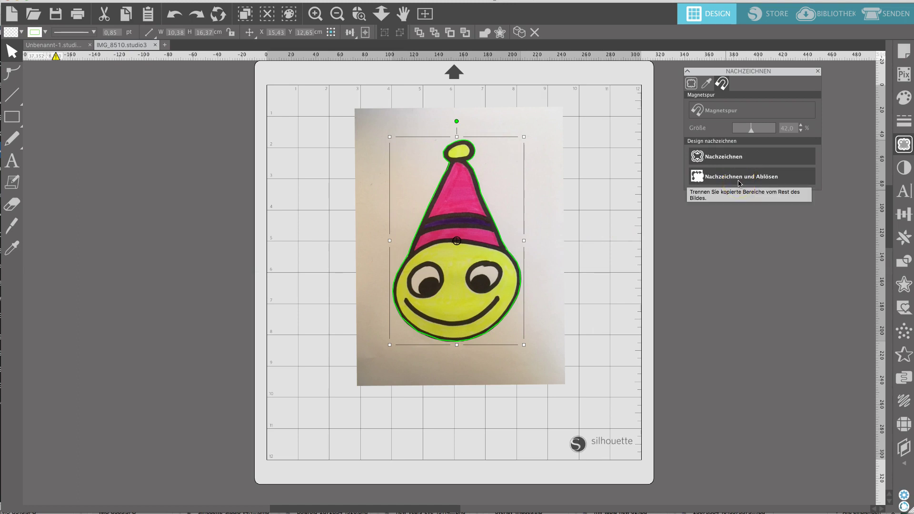
{"action": "left_click", "coordinate": [738, 183]}
{"action": "left_click_drag", "start_coordinate": [530, 219], "coordinate": [324, 239]}
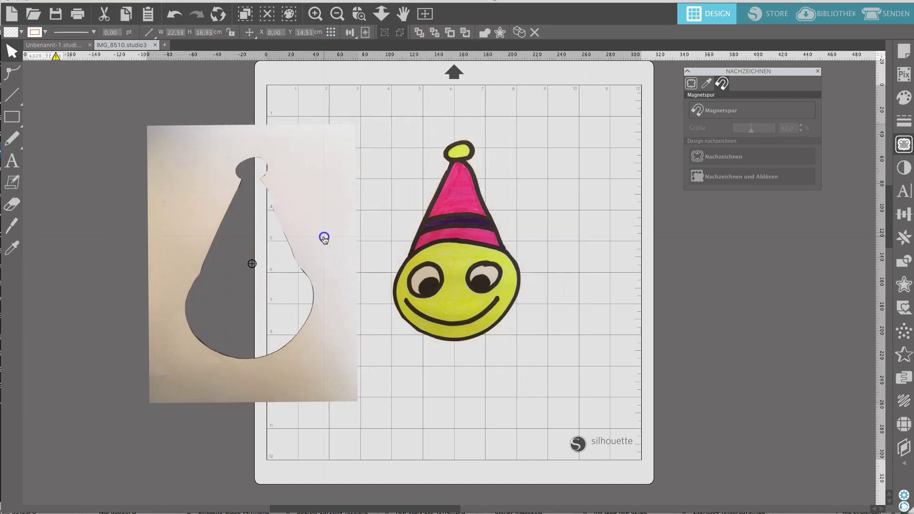
{"action": "key", "text": "Escape"}
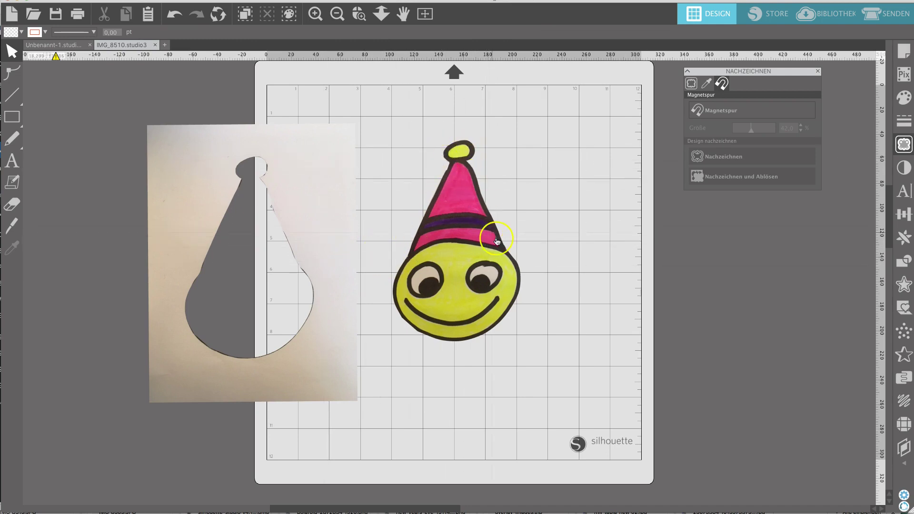
Restore the intact photo, move it aside to delete the magnetic outline, and put the photo back on the mat.
{"action": "left_click", "coordinate": [484, 334]}
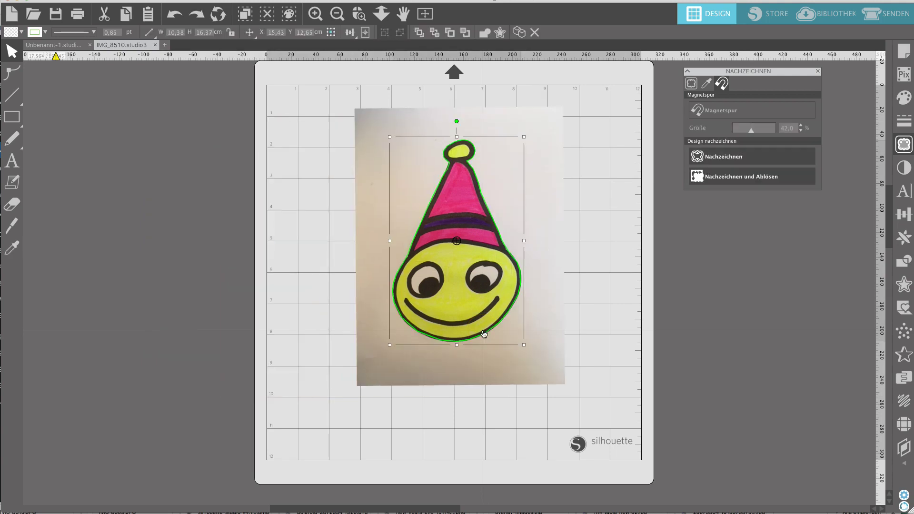
{"action": "left_click", "coordinate": [549, 341]}
{"action": "left_click_drag", "start_coordinate": [555, 228], "coordinate": [328, 256]}
{"action": "left_click", "coordinate": [400, 261]}
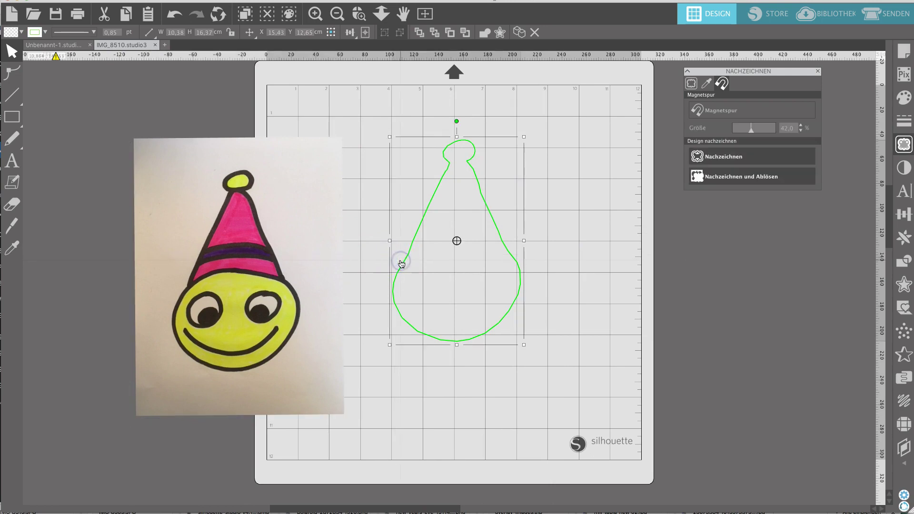
{"action": "key", "text": "Delete"}
{"action": "left_click_drag", "start_coordinate": [313, 239], "coordinate": [495, 218]}
{"action": "left_click", "coordinate": [722, 87]}
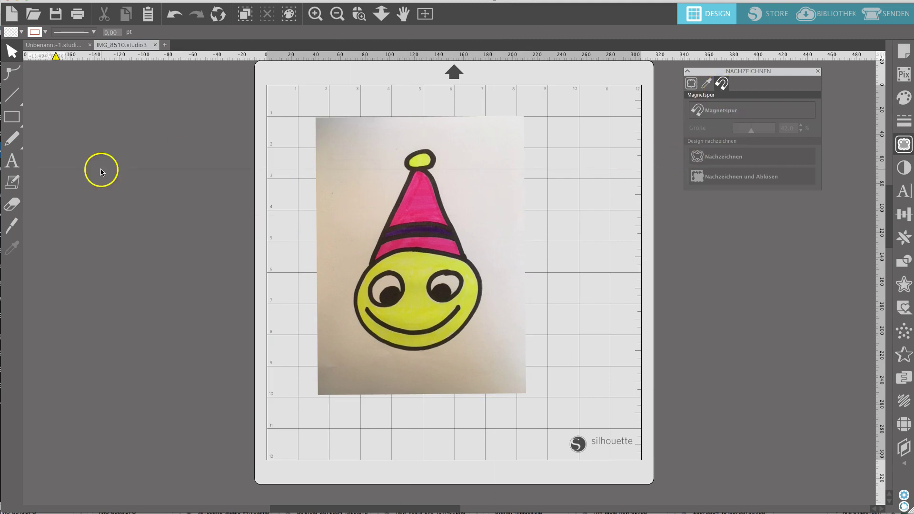
Start a curve shape at the bobble's base and trace it down the hat's right side and around the face to the chin.
{"action": "mouse_move", "coordinate": [19, 102]}
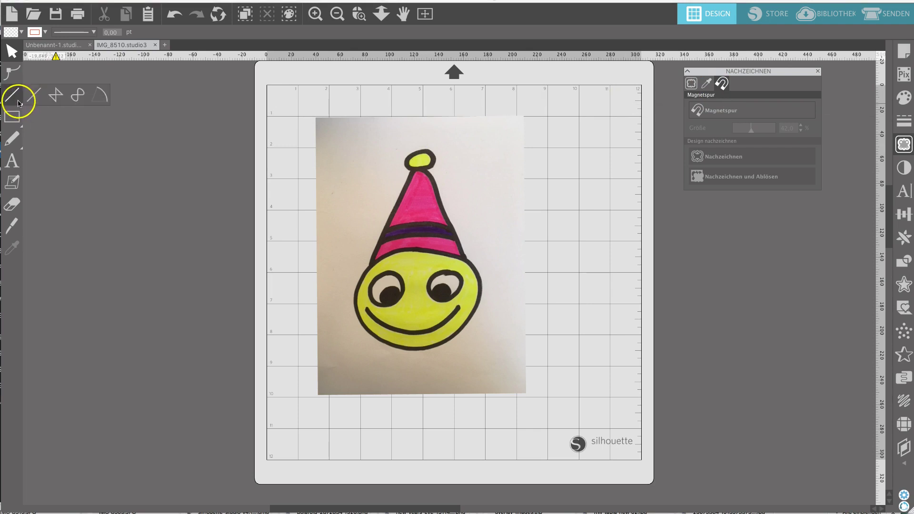
{"action": "left_click", "coordinate": [77, 95]}
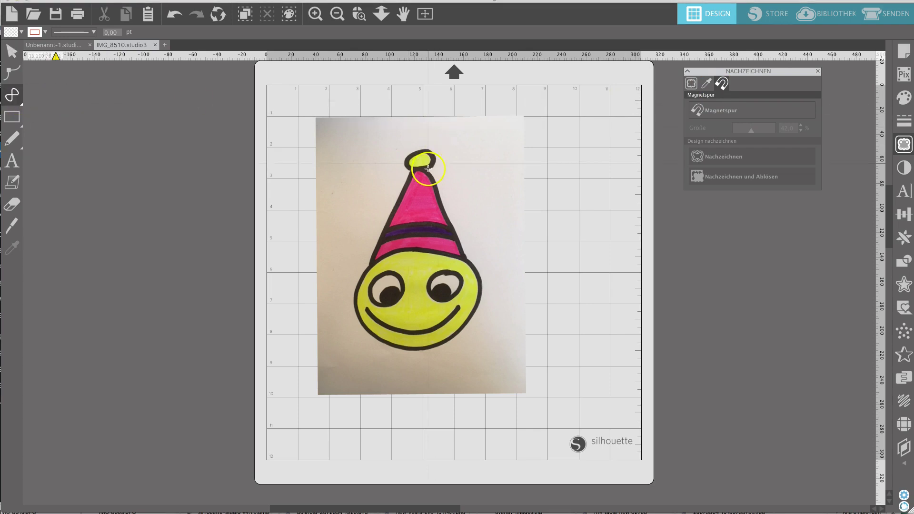
{"action": "left_click", "coordinate": [434, 185]}
{"action": "left_click", "coordinate": [451, 223]}
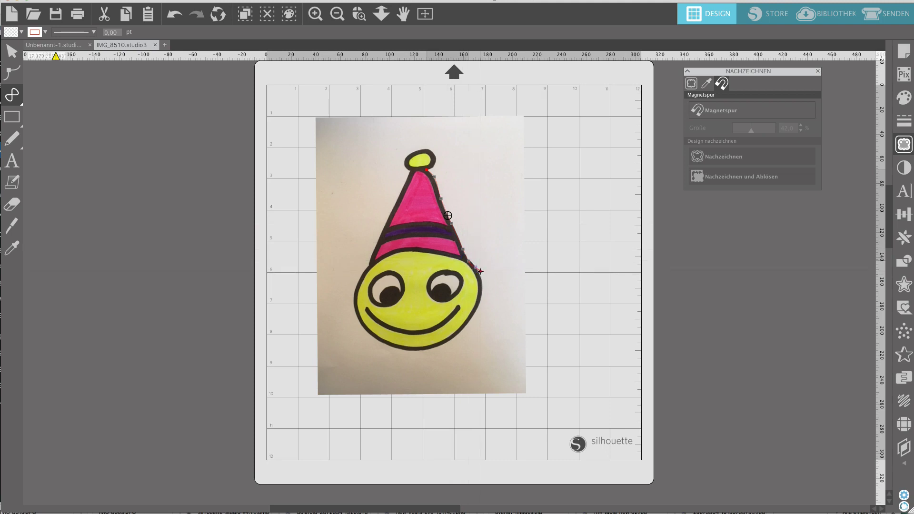
{"action": "left_click", "coordinate": [477, 268]}
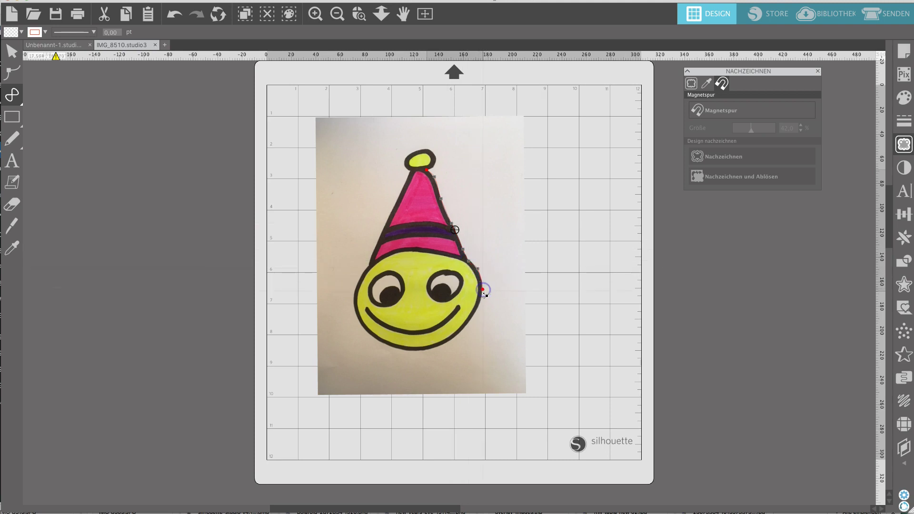
{"action": "left_click", "coordinate": [463, 331]}
{"action": "left_click", "coordinate": [440, 347]}
{"action": "left_click", "coordinate": [412, 352]}
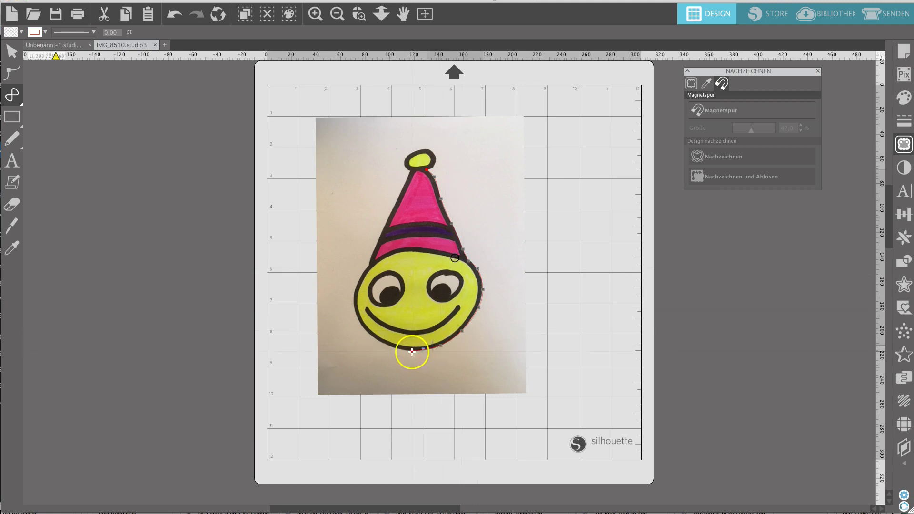
Continue the curve up the left side of the face and hat and around the bobble, closing it at its starting point.
{"action": "left_click", "coordinate": [380, 343]}
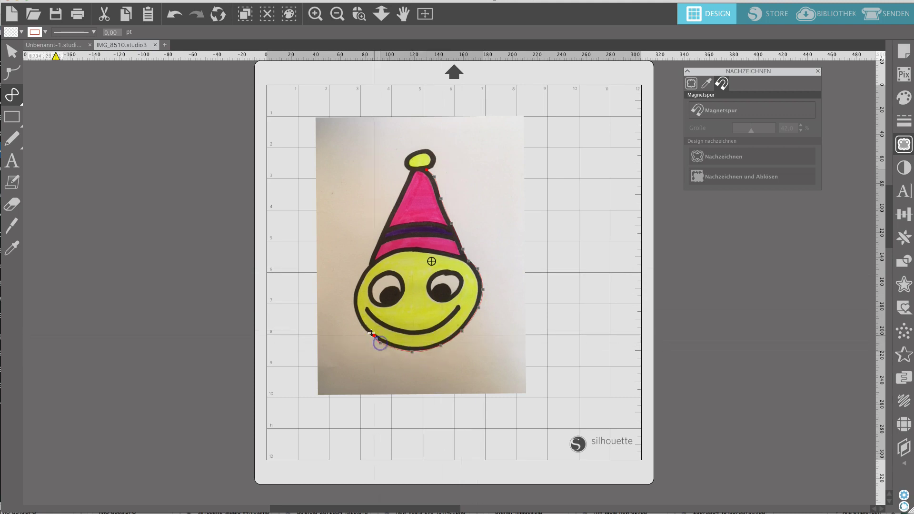
{"action": "left_click", "coordinate": [361, 322]}
{"action": "left_click", "coordinate": [364, 272]}
{"action": "left_click", "coordinate": [385, 225]}
{"action": "left_click", "coordinate": [405, 184]}
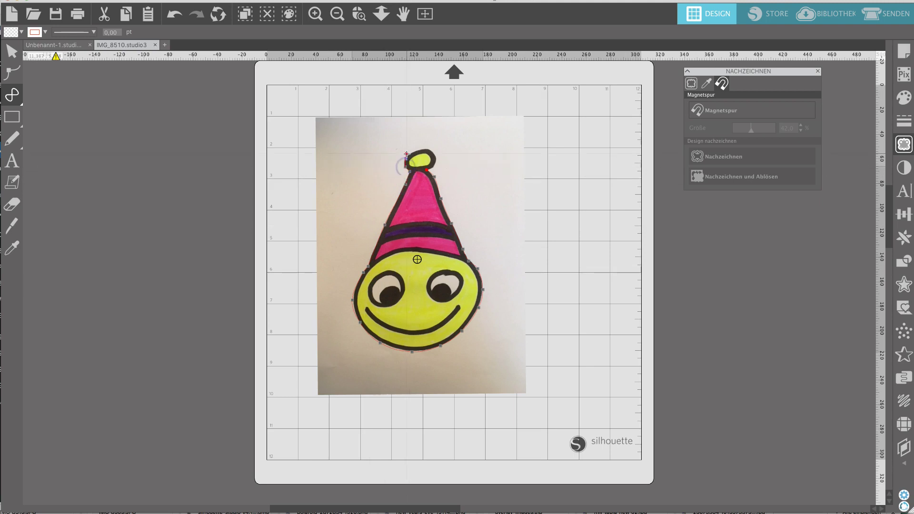
{"action": "left_click", "coordinate": [427, 151]}
{"action": "left_click", "coordinate": [432, 169]}
{"action": "left_click", "coordinate": [425, 214]}
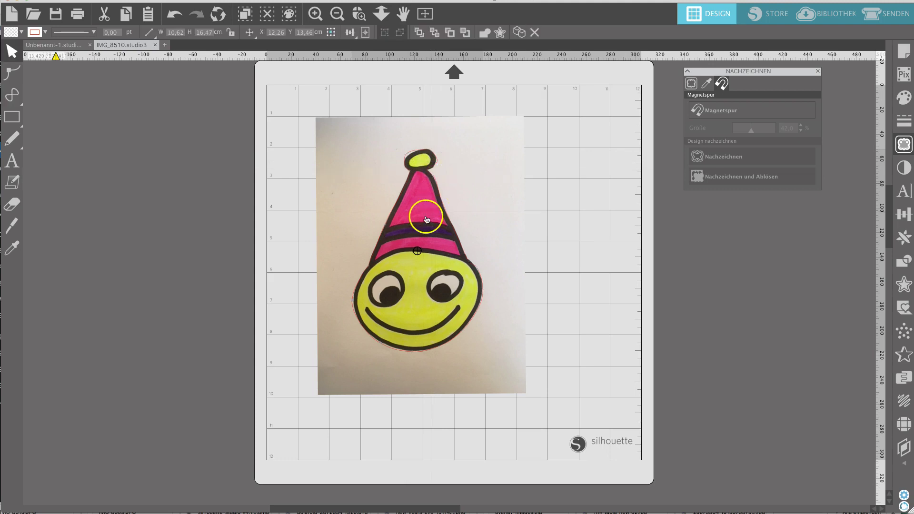
Open the drawn outline for point editing, adjust its points around the bobble and upper hat, and finish editing.
{"action": "double_click", "coordinate": [391, 216]}
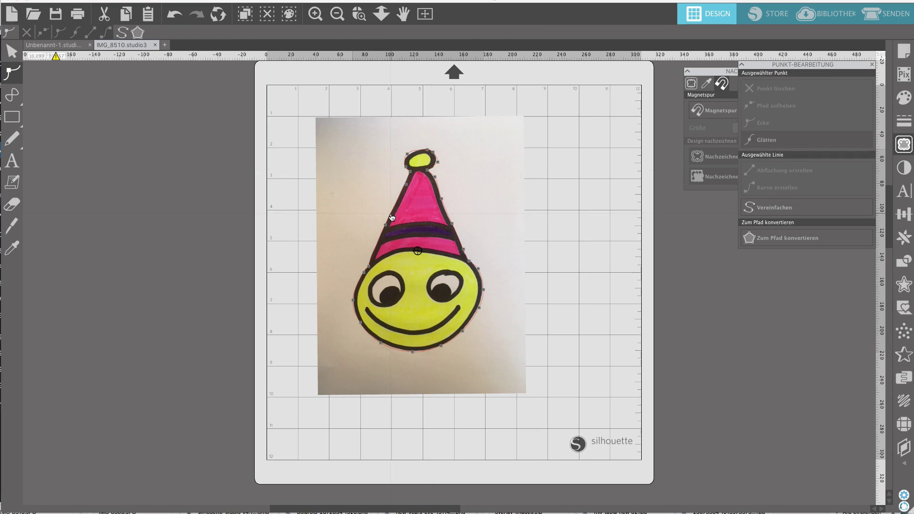
{"action": "left_click", "coordinate": [408, 155]}
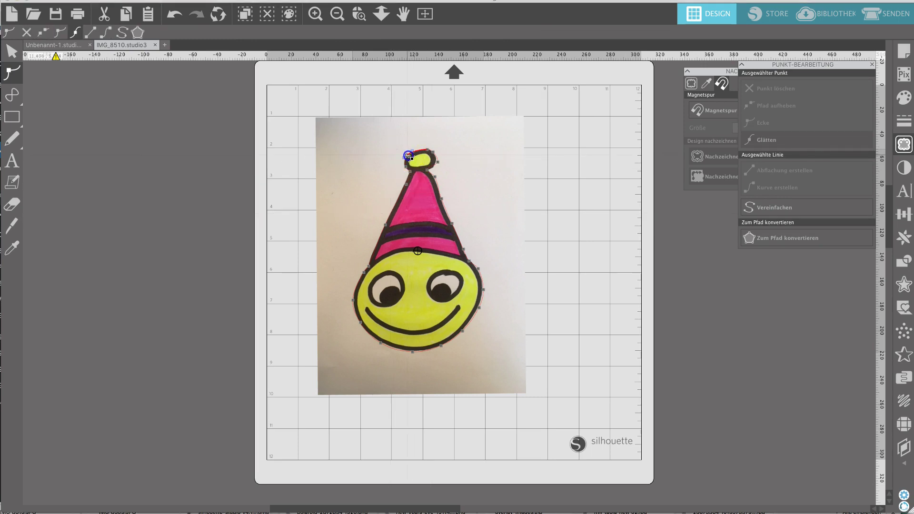
{"action": "left_click", "coordinate": [439, 166]}
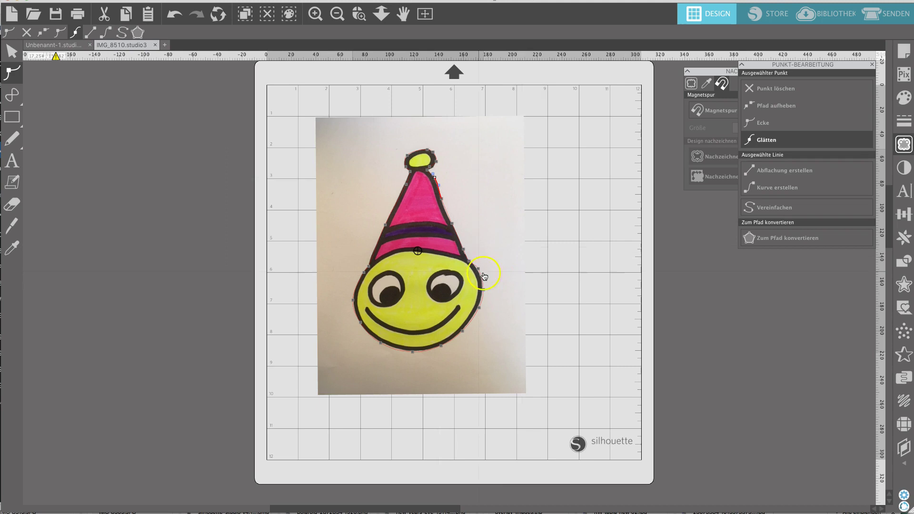
{"action": "left_click", "coordinate": [588, 268]}
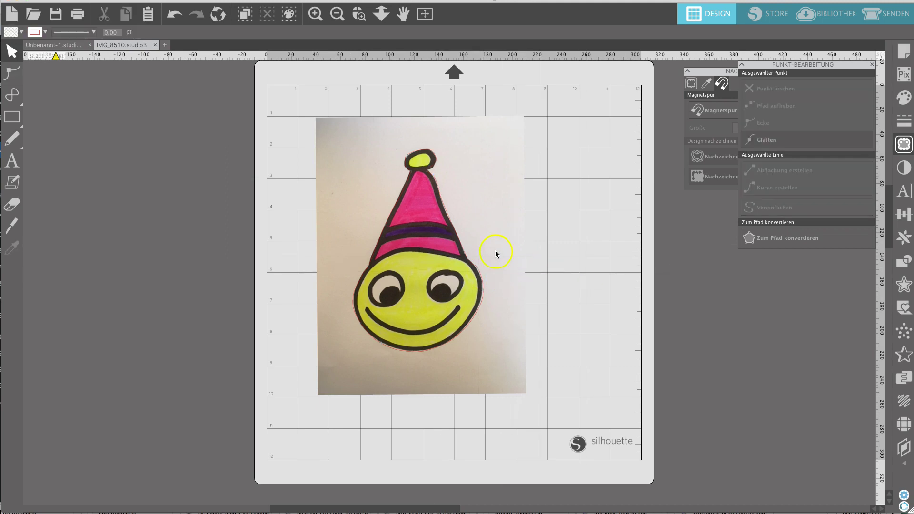
Select the photo together with the drawn outline, crop it with Abschneiden and move the cut-out figure up and left.
{"action": "left_click", "coordinate": [419, 347]}
{"action": "left_click_drag", "start_coordinate": [332, 159], "coordinate": [320, 132]}
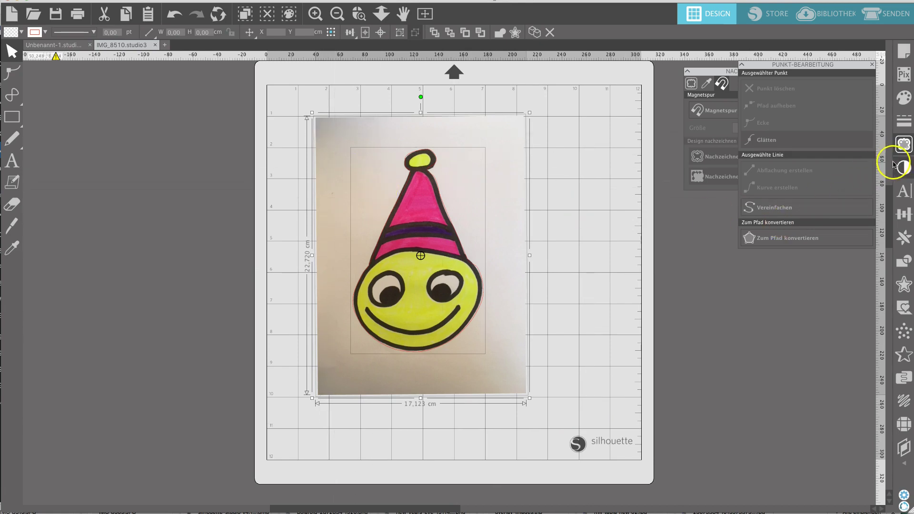
{"action": "left_click", "coordinate": [904, 262]}
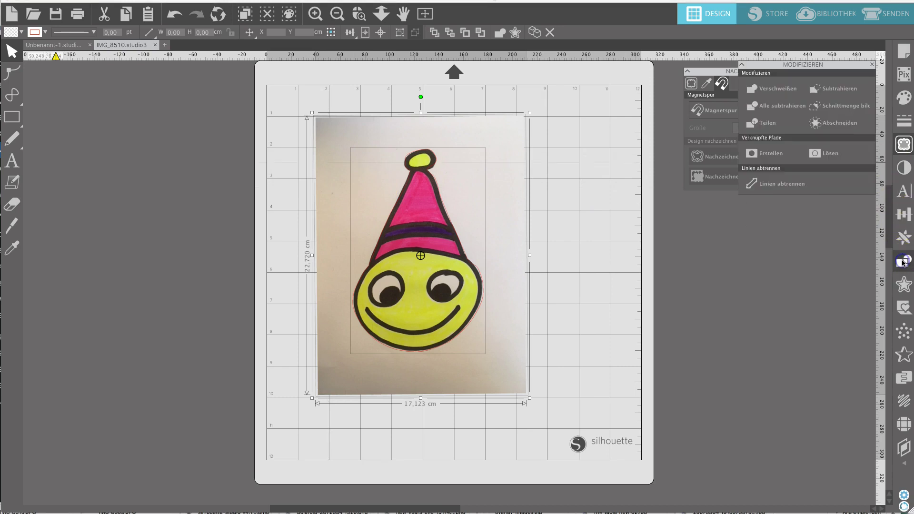
{"action": "left_click", "coordinate": [837, 126]}
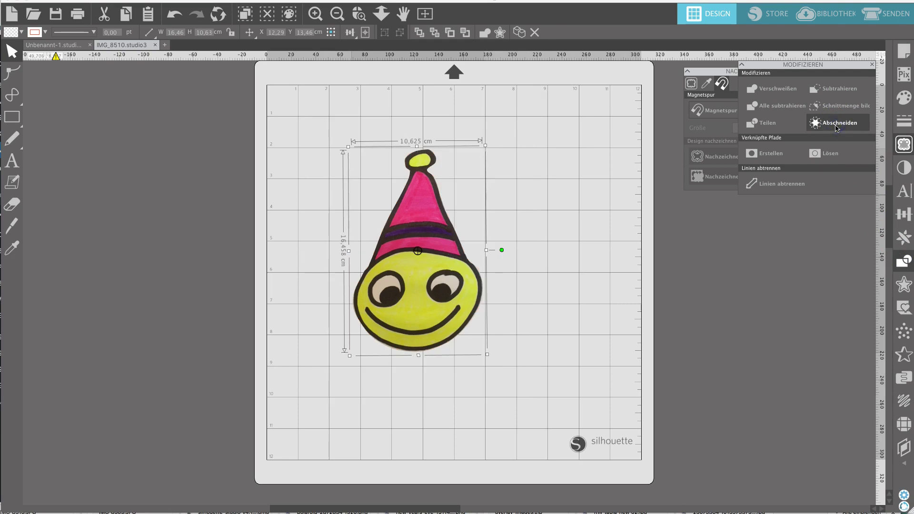
{"action": "left_click_drag", "start_coordinate": [466, 314], "coordinate": [429, 290]}
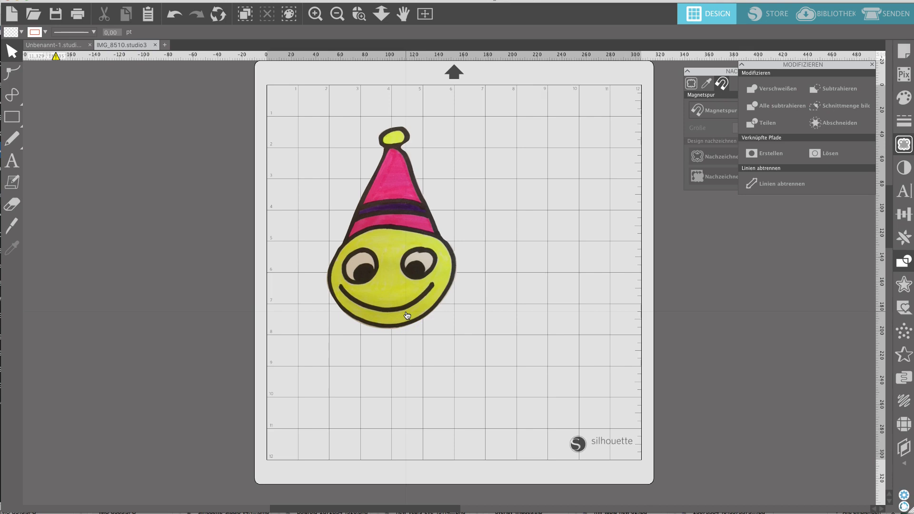
Undo the figure's move and the crop.
{"action": "key", "text": "super+z"}
{"action": "key", "text": "super+z"}
{"action": "key", "text": "super+z"}
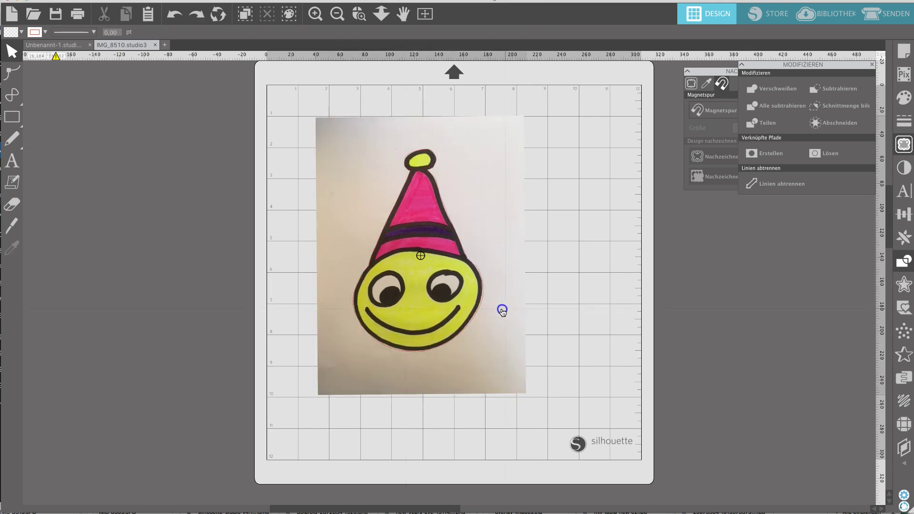
Move the photo aside to examine the drawn outline on its own, and place the photo back under it.
{"action": "left_click_drag", "start_coordinate": [500, 309], "coordinate": [388, 316]}
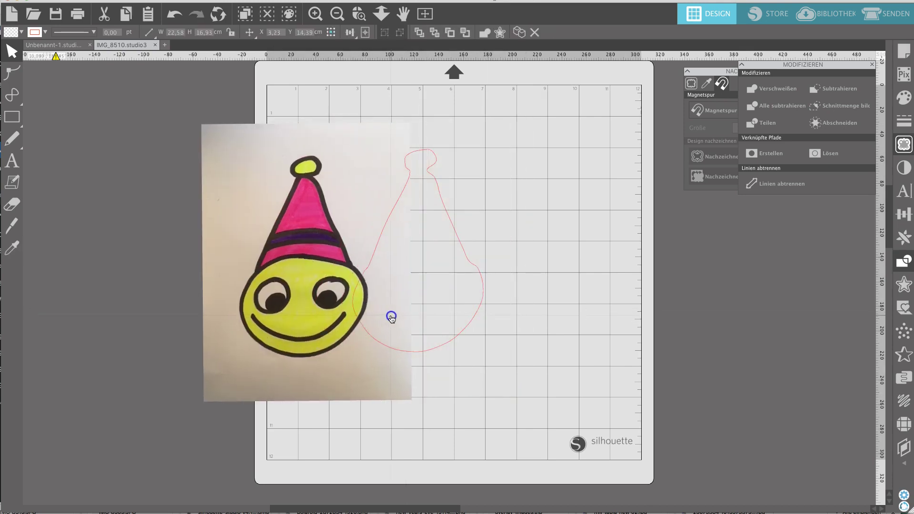
{"action": "left_click", "coordinate": [482, 277]}
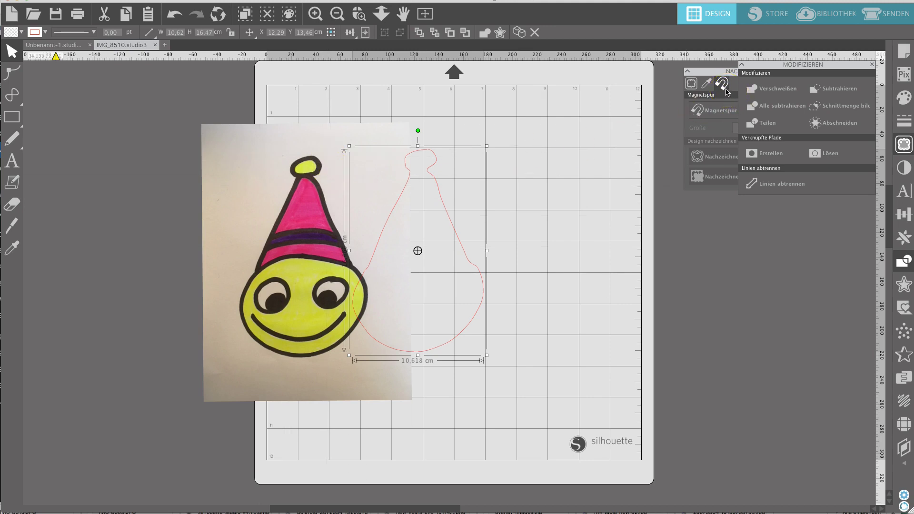
{"action": "left_click", "coordinate": [9, 99]}
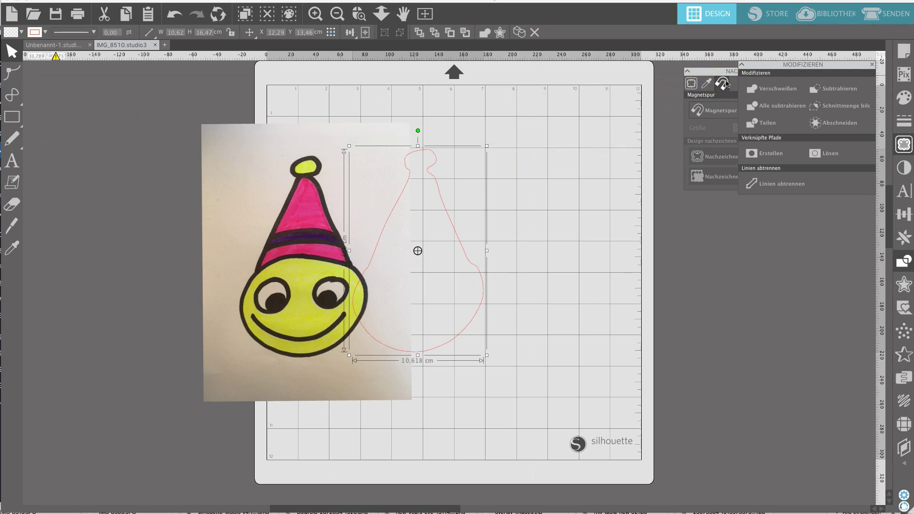
{"action": "left_click", "coordinate": [367, 388]}
{"action": "mouse_move", "coordinate": [343, 377]}
{"action": "left_mouse_down"}
{"action": "mouse_move", "coordinate": [420, 386]}
{"action": "mouse_move", "coordinate": [443, 379]}
{"action": "left_mouse_up"}
Crop the photo to the hand-drawn outline with Abschneiden and shift the cut-out smiley slightly left on the mat.
{"action": "left_click", "coordinate": [378, 288]}
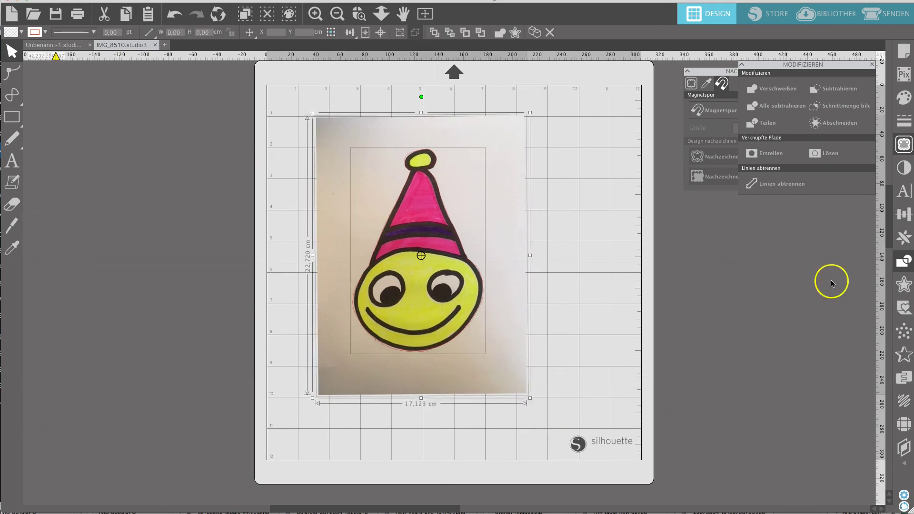
{"action": "left_click", "coordinate": [903, 263]}
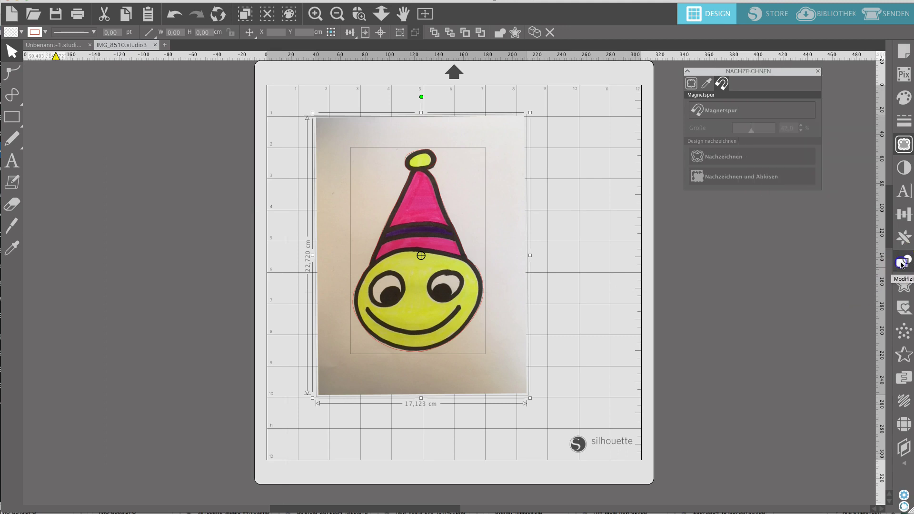
{"action": "left_click", "coordinate": [903, 263]}
{"action": "left_click", "coordinate": [842, 124]}
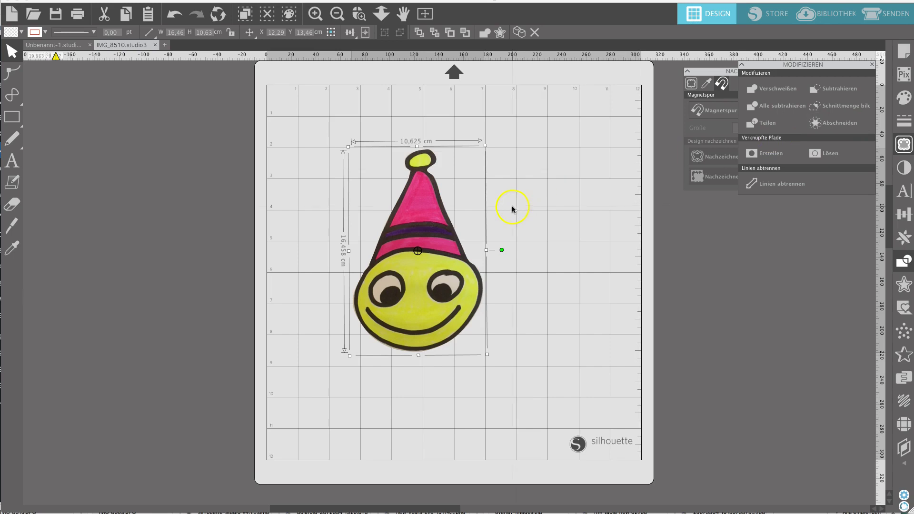
{"action": "left_click", "coordinate": [538, 237]}
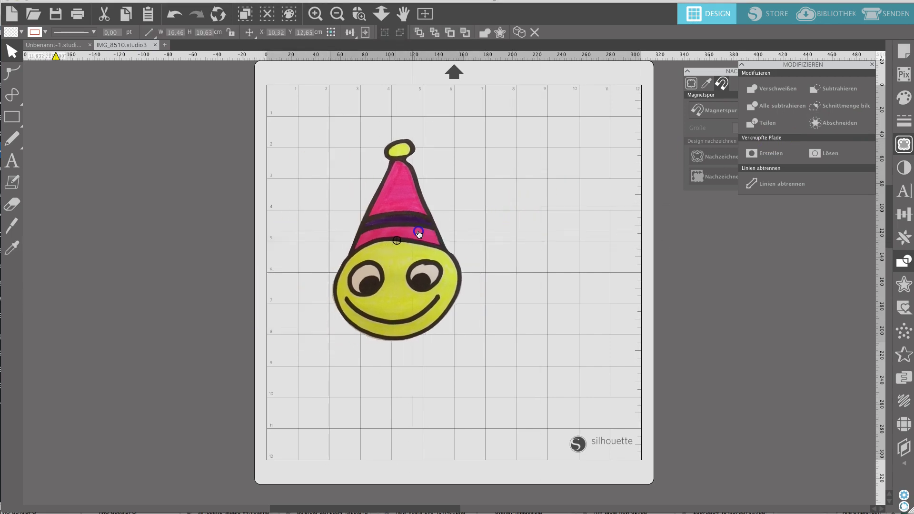